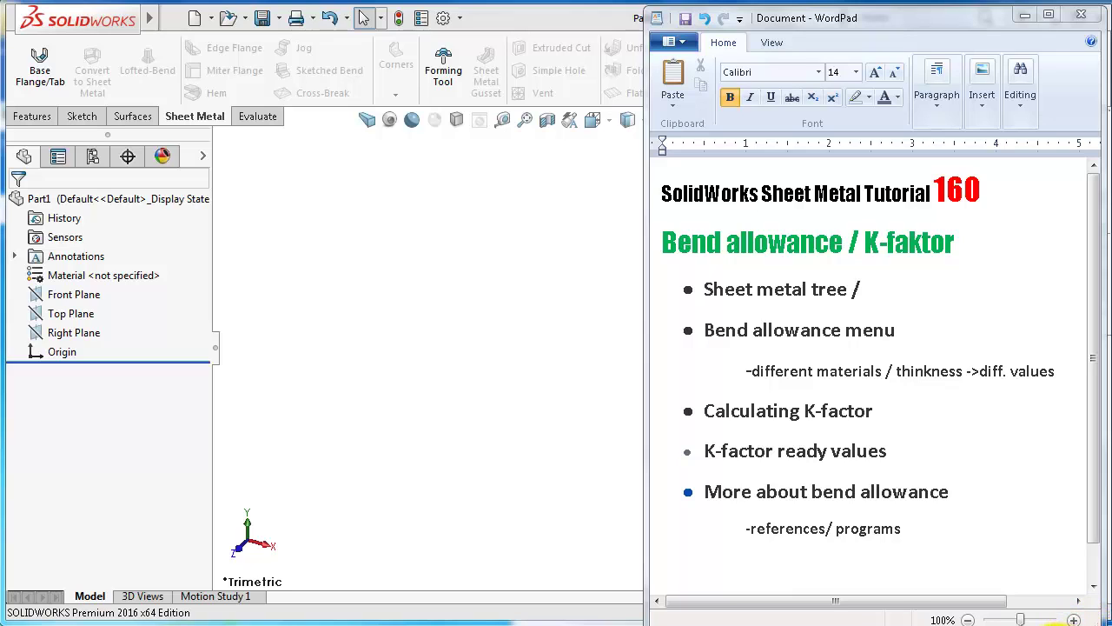
left_click_drag(1067, 622, 1073, 617)
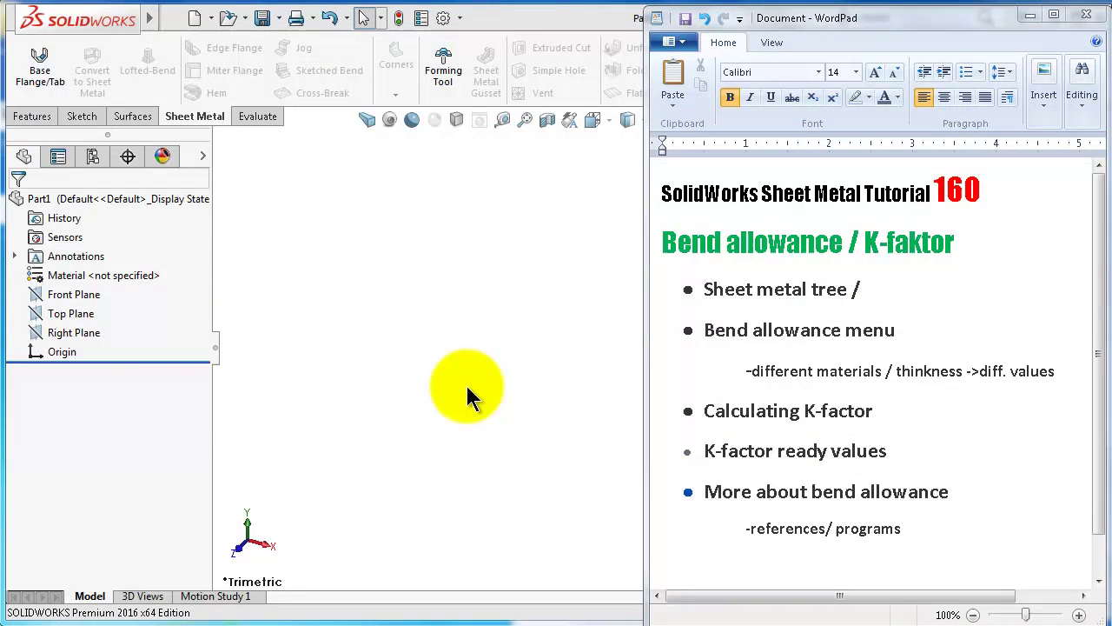
In SolidWorks, sketch a V of two lines meeting at the origin on the Top Plane, about 85 mm high with about 70° between them.
left_click(426, 340)
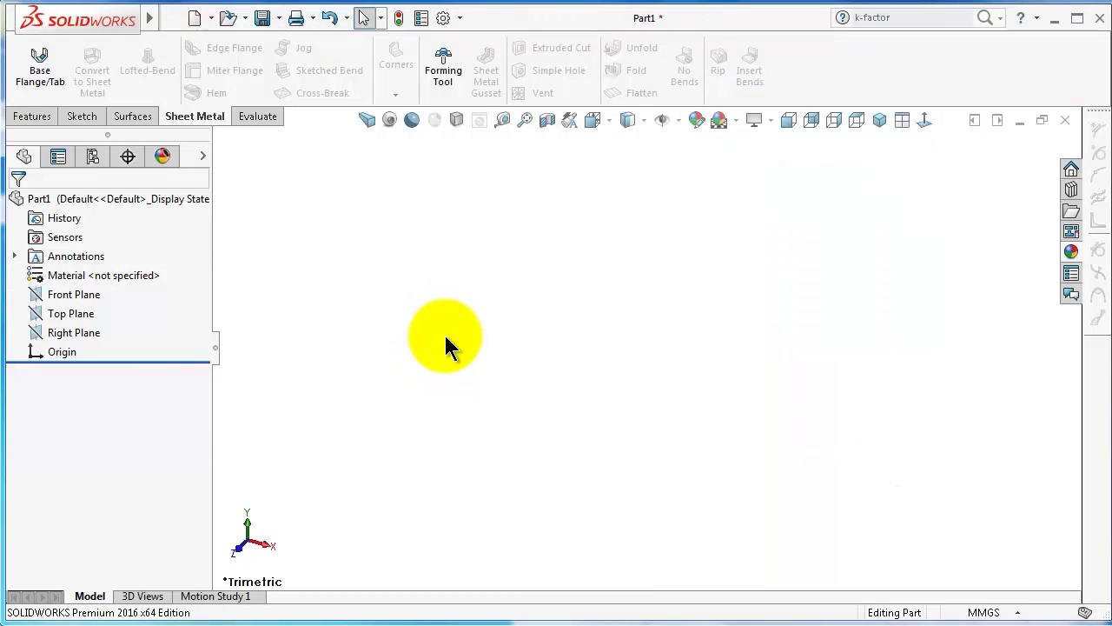
left_click(84, 318)
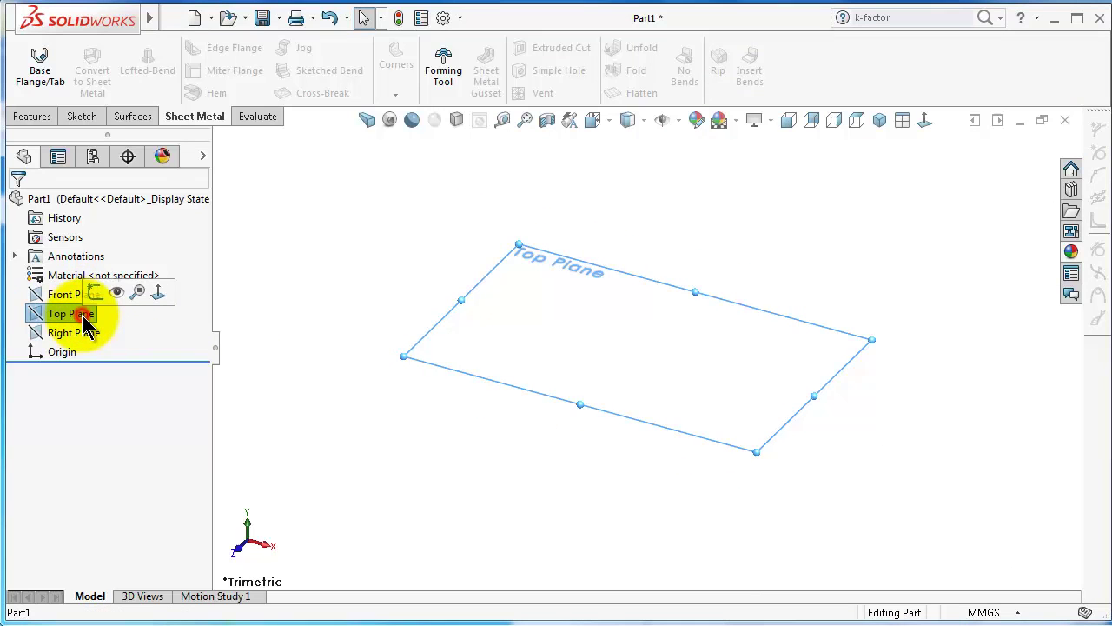
left_click(95, 293)
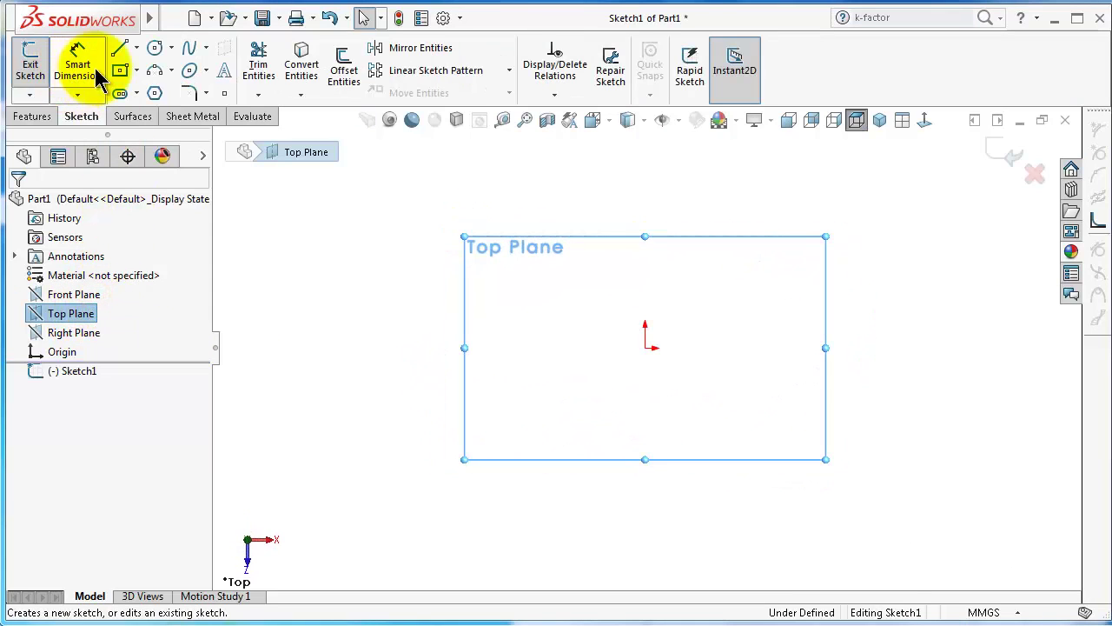
left_click(119, 48)
left_click(532, 213)
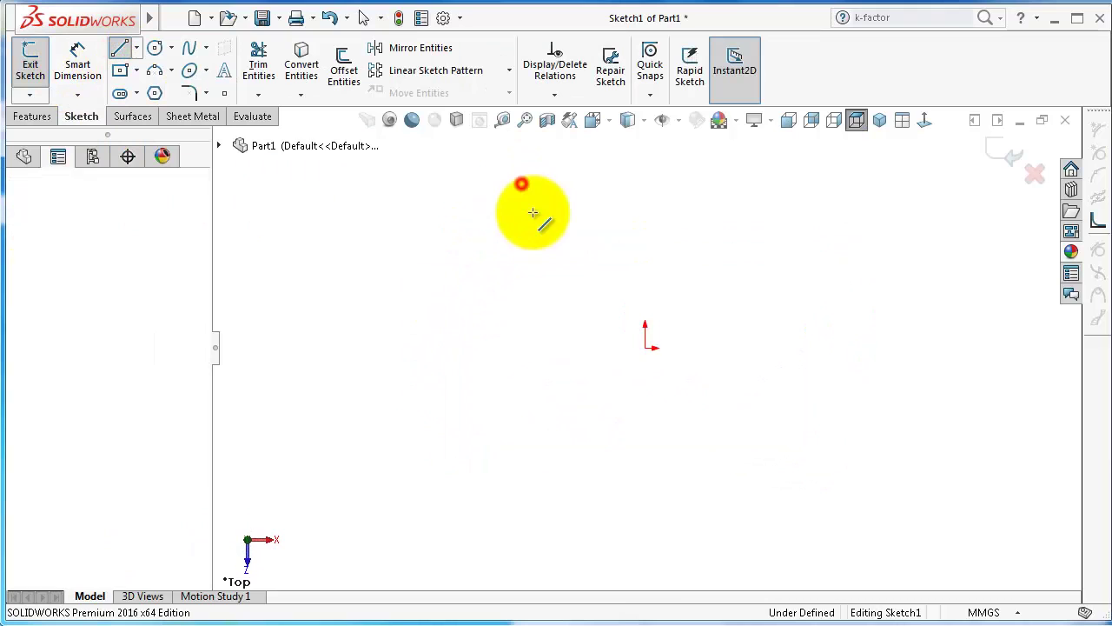
left_click(645, 347)
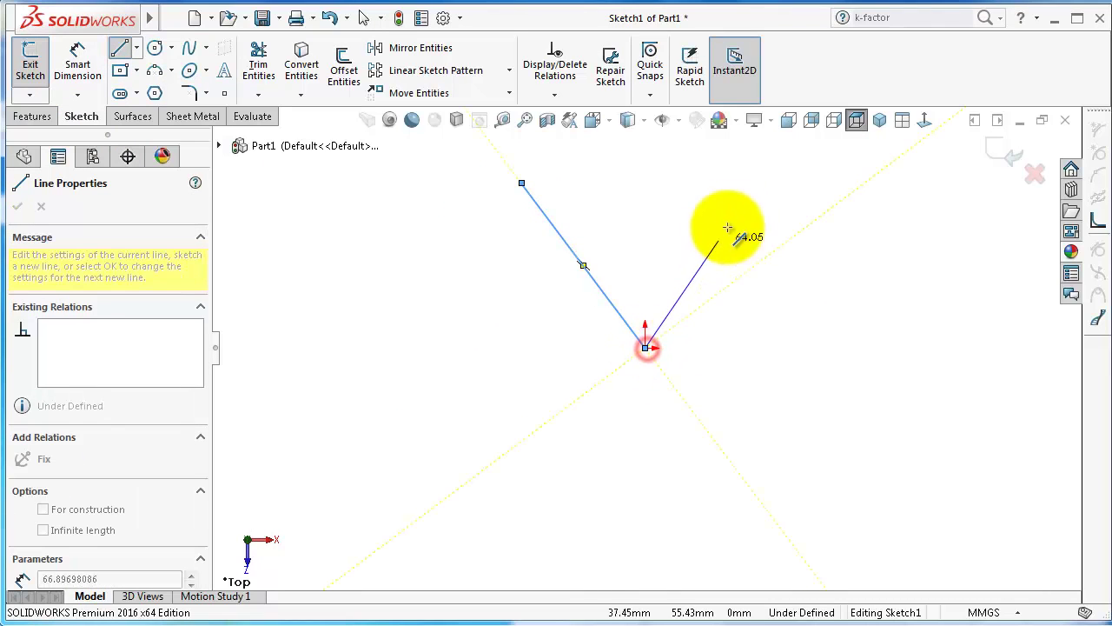
left_click(753, 183)
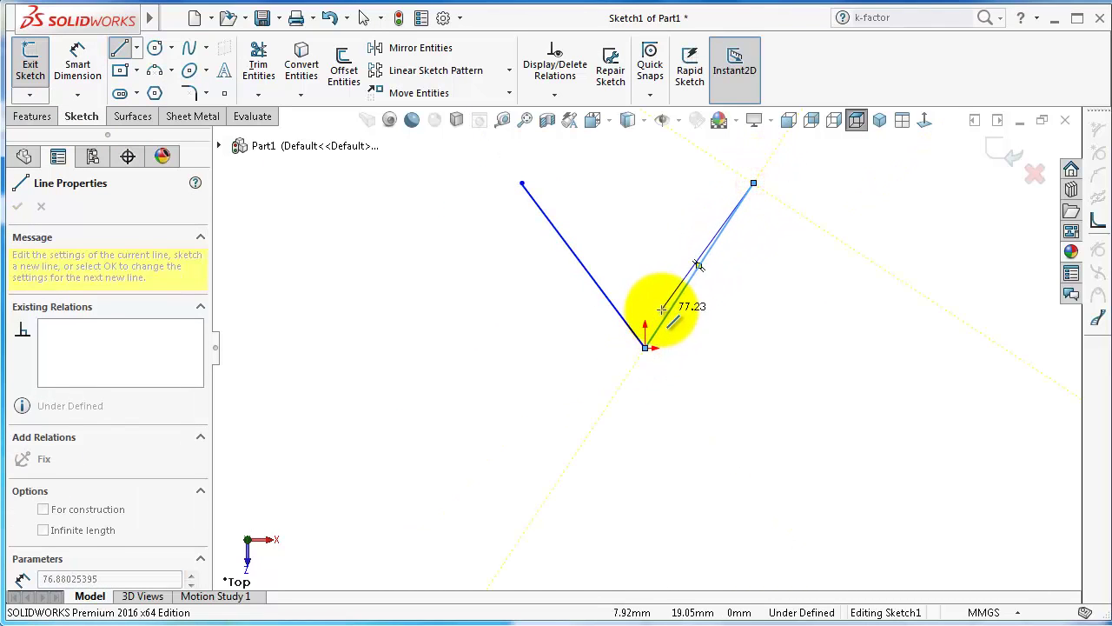
key("Escape")
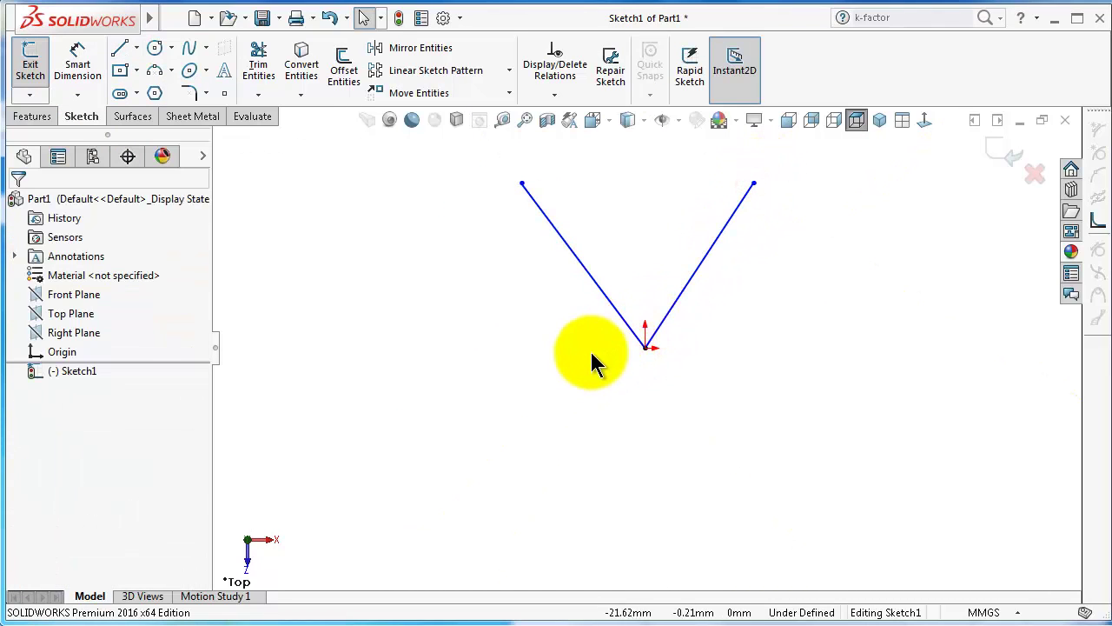
Make the two lines of the V equal in length.
left_click(606, 302)
left_click(679, 293, "ctrl")
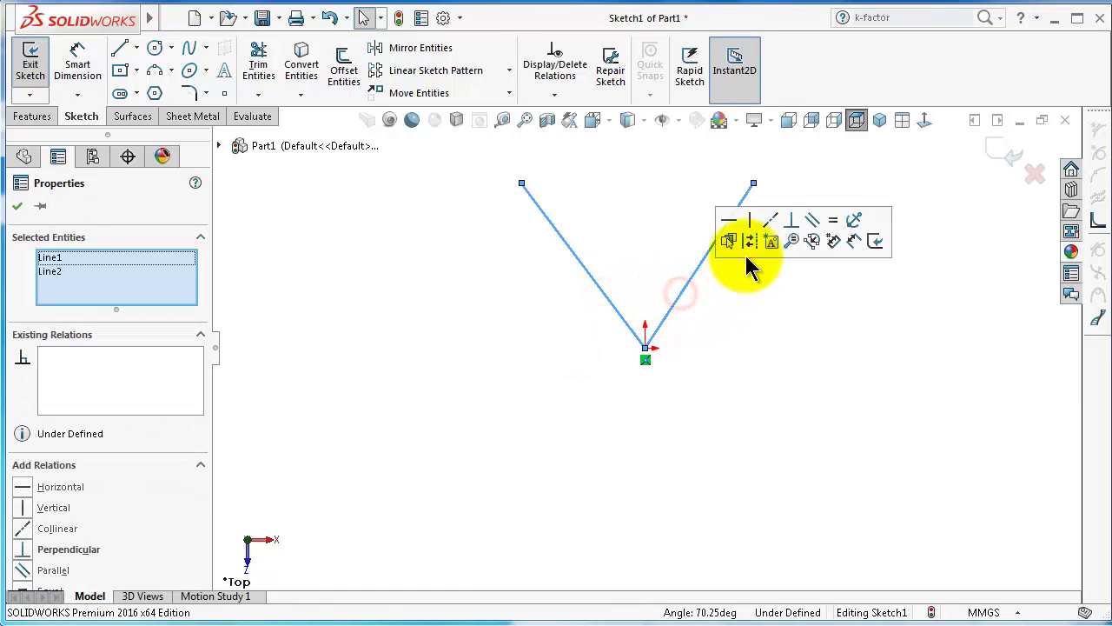
left_click(832, 220)
left_click(842, 398)
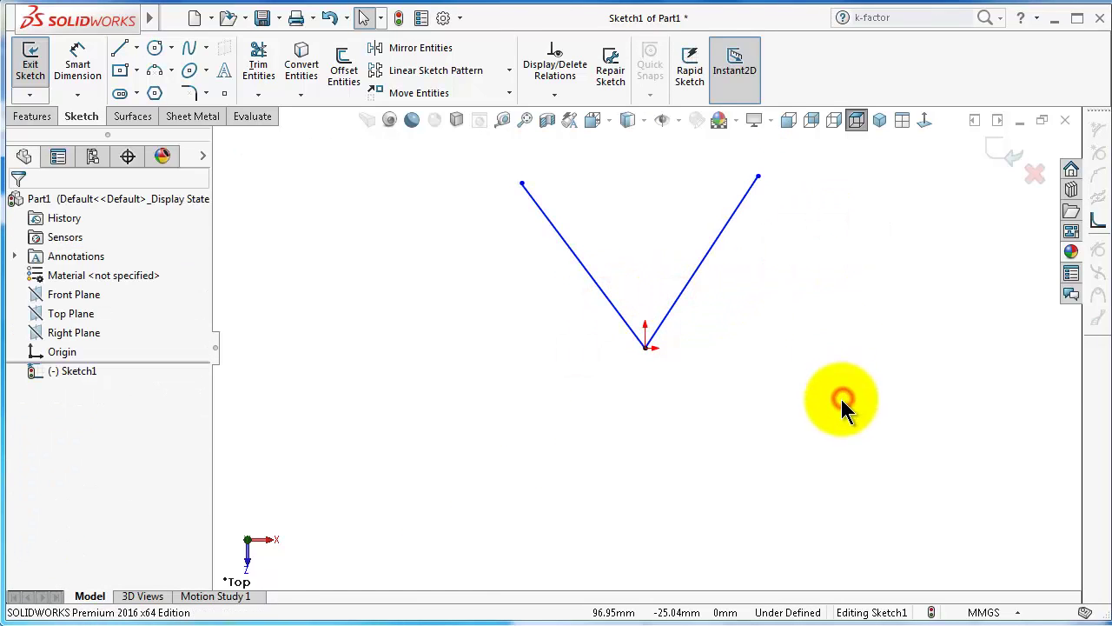
Dimension the vertical height of the V's right leg to 100 mm.
right_click_drag(840, 398, 836, 276)
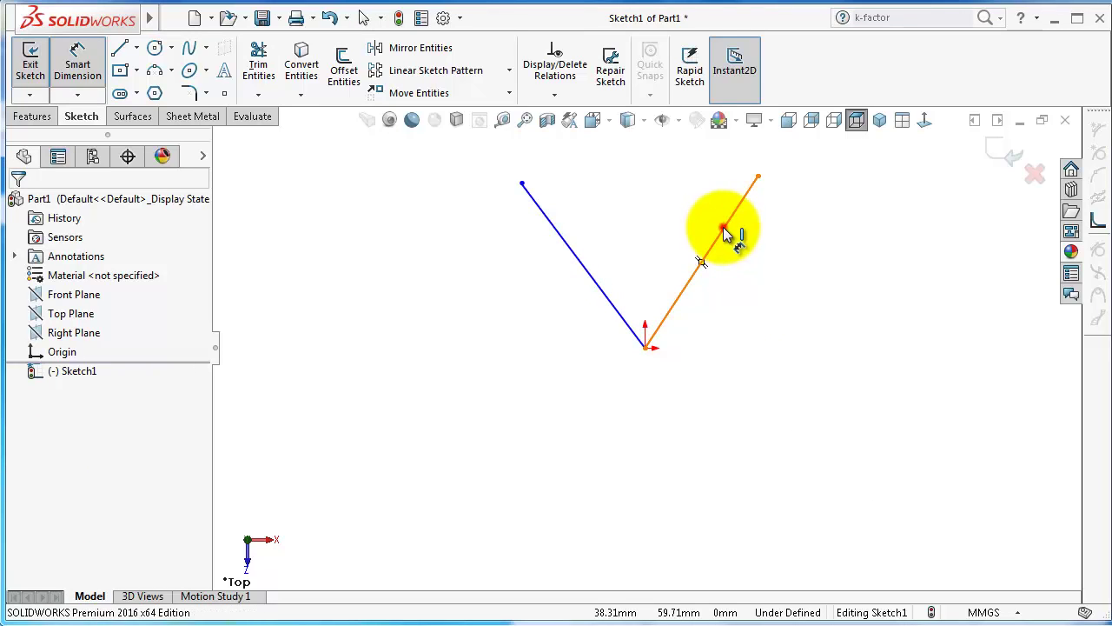
left_click(725, 233)
left_click(793, 252)
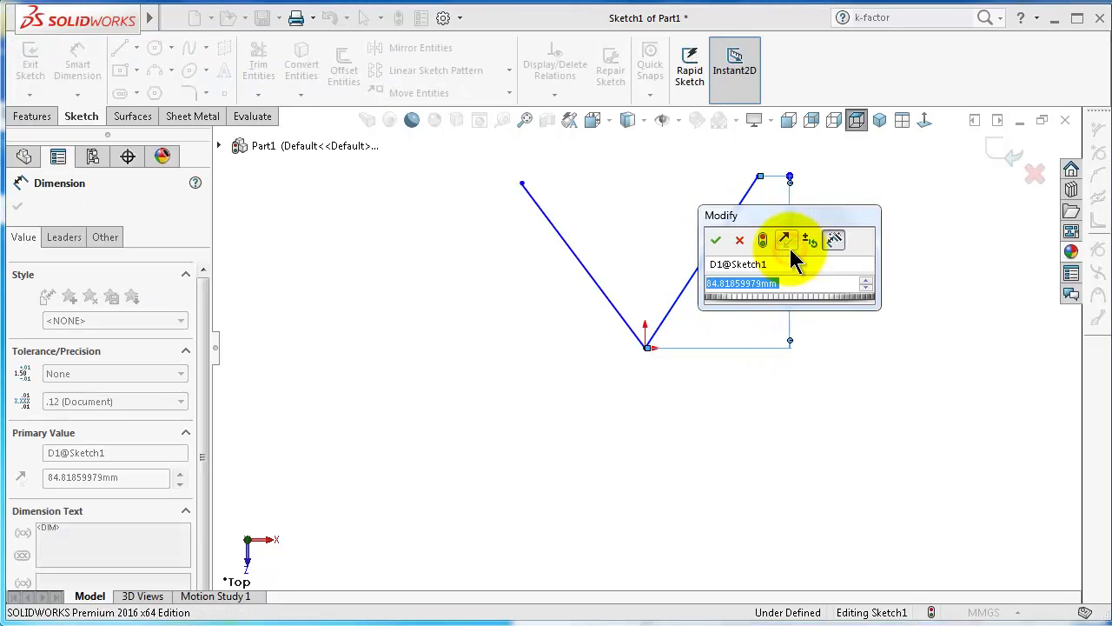
type("100")
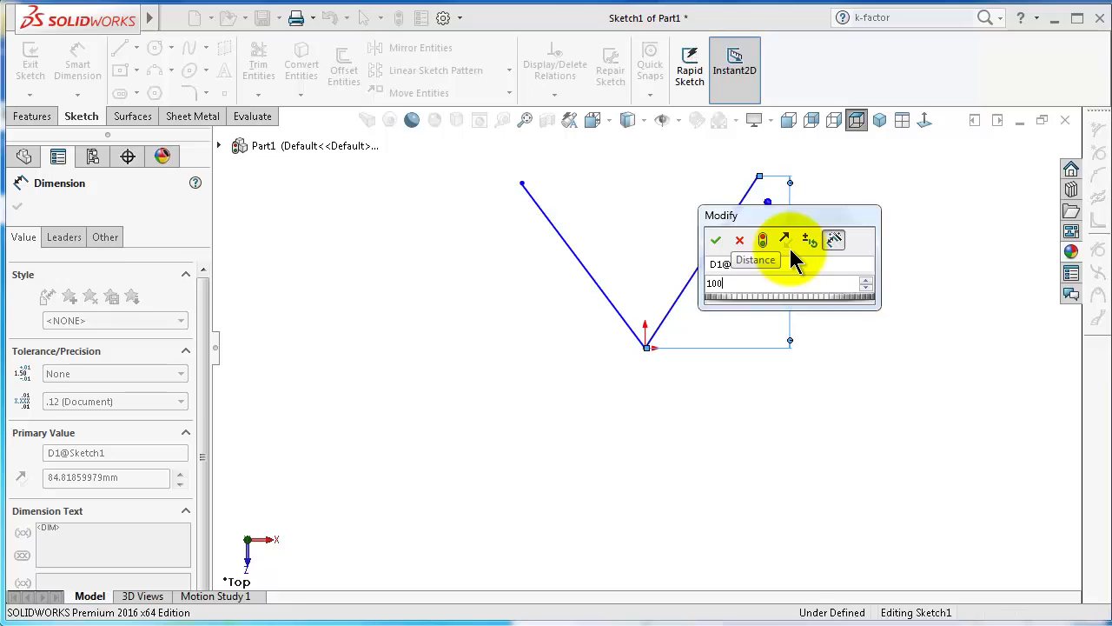
key("Return")
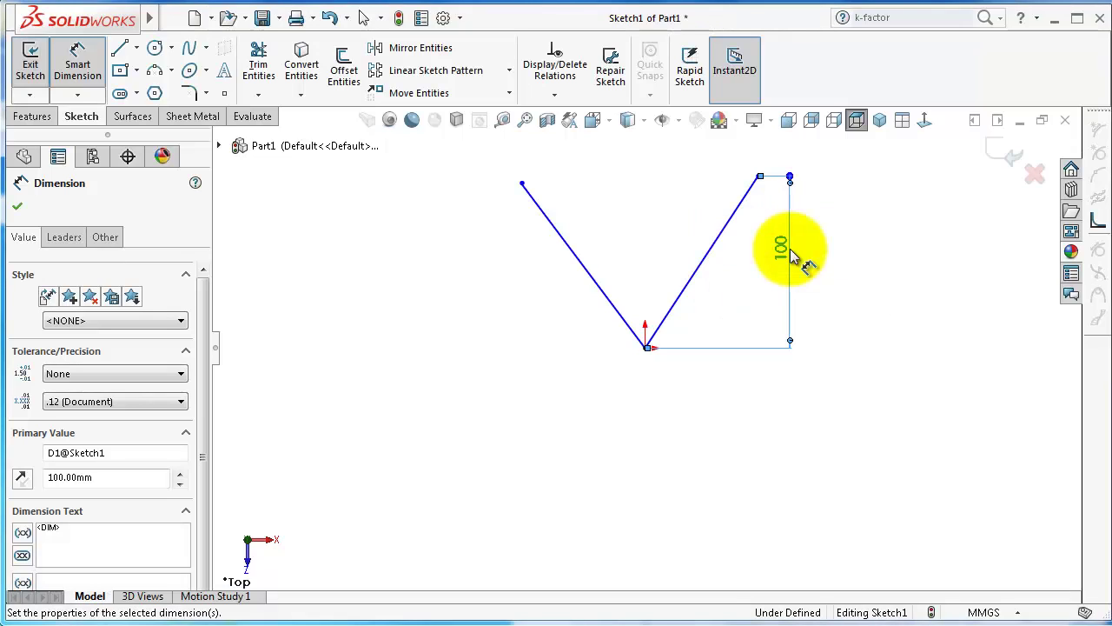
Dimension the angle between the two lines of the V to 75°.
left_click(615, 306)
left_click(674, 303)
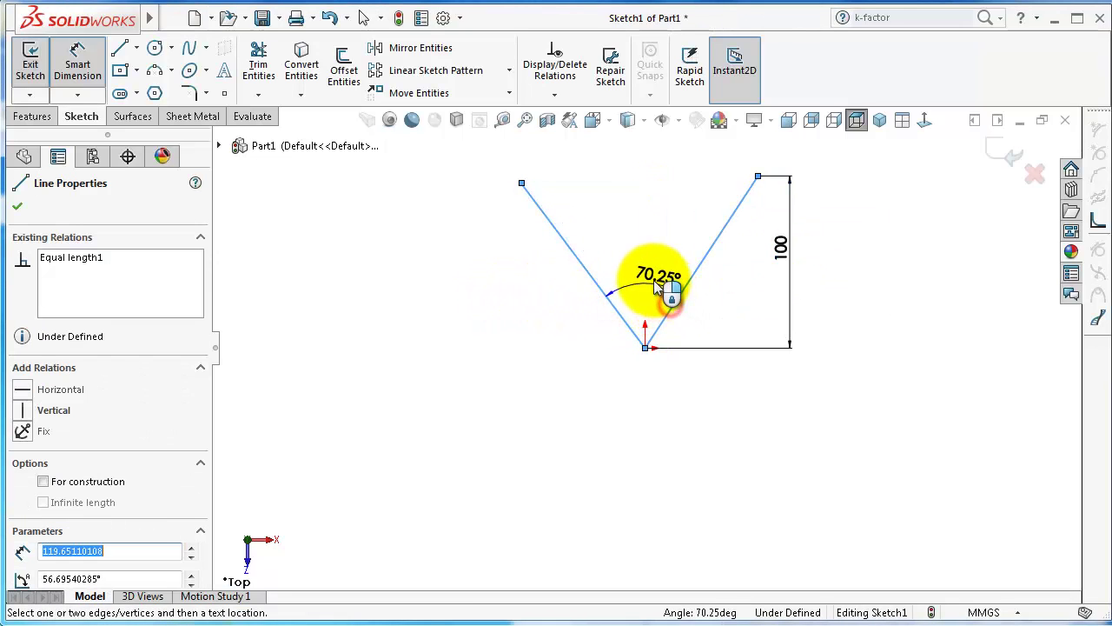
left_click(661, 291)
type("75")
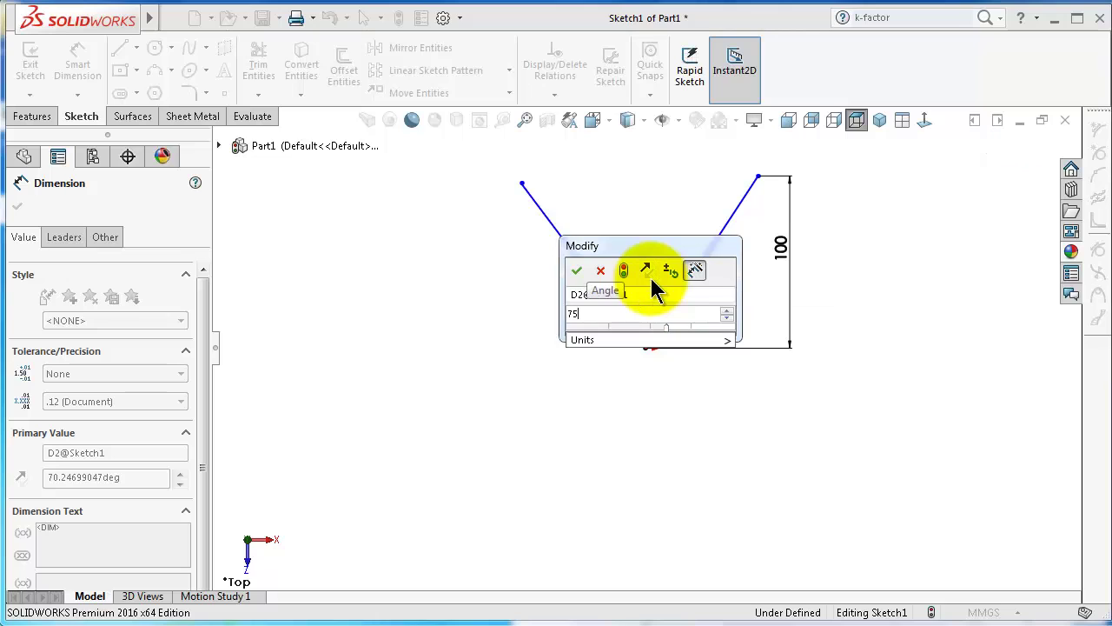
key("Return")
left_click(517, 484)
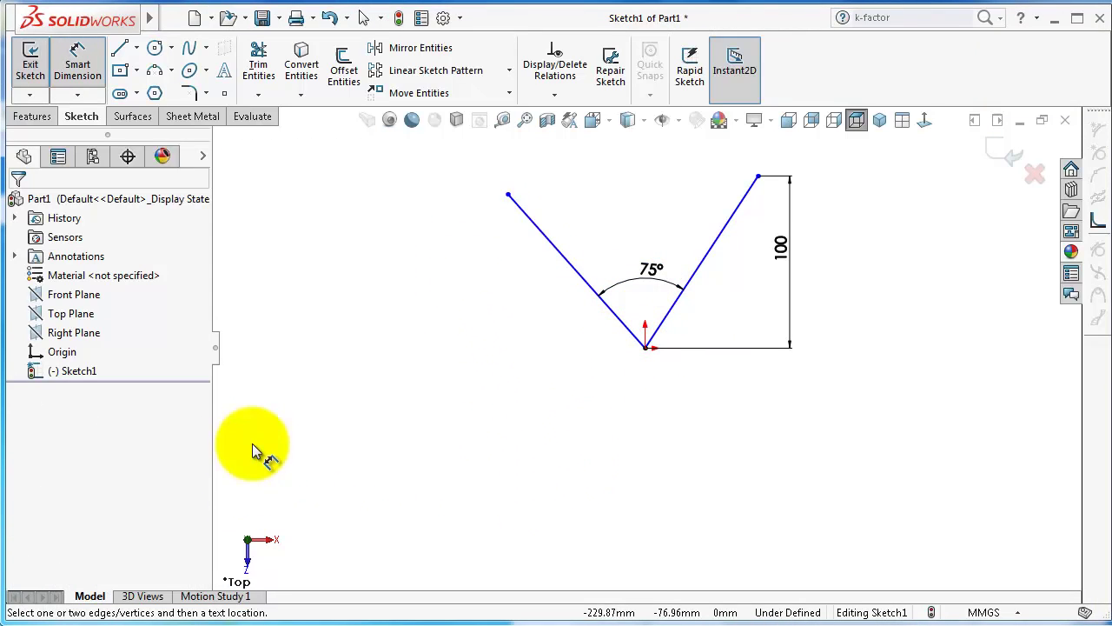
Sketch a vertical centerline about 100 mm long upward from the origin between the two legs.
left_click(137, 48)
left_click(153, 92)
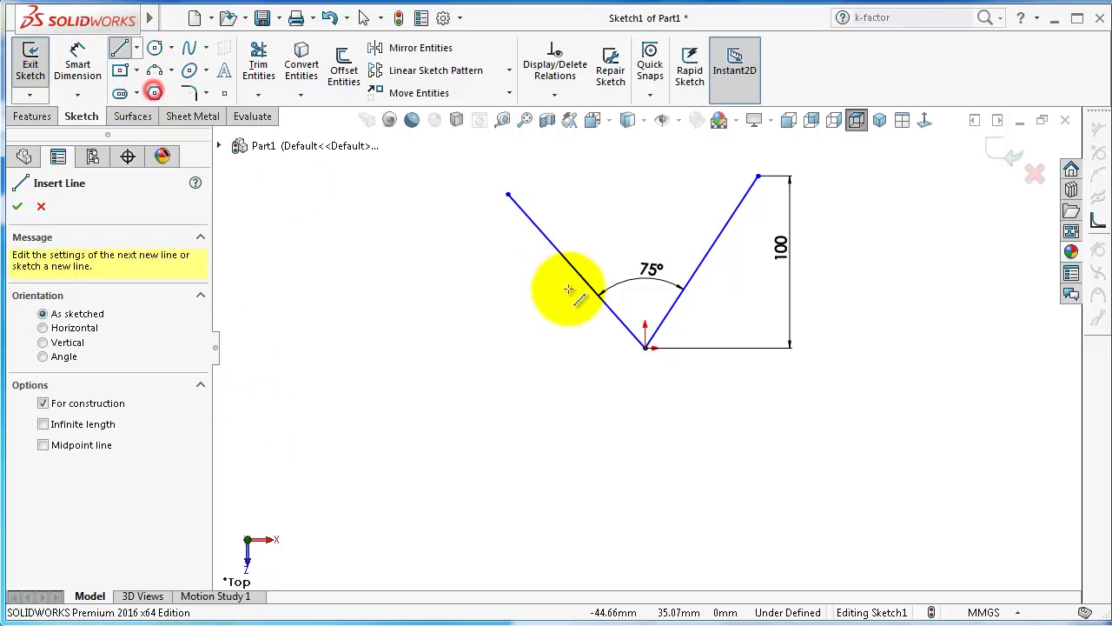
left_click(644, 347)
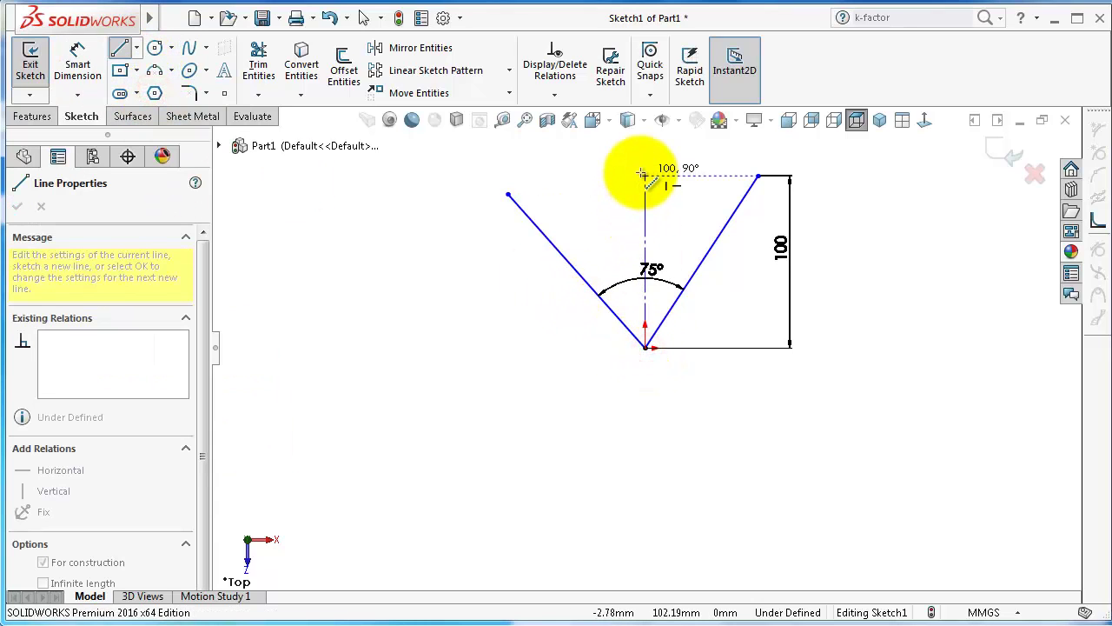
left_click(643, 175)
key("Escape")
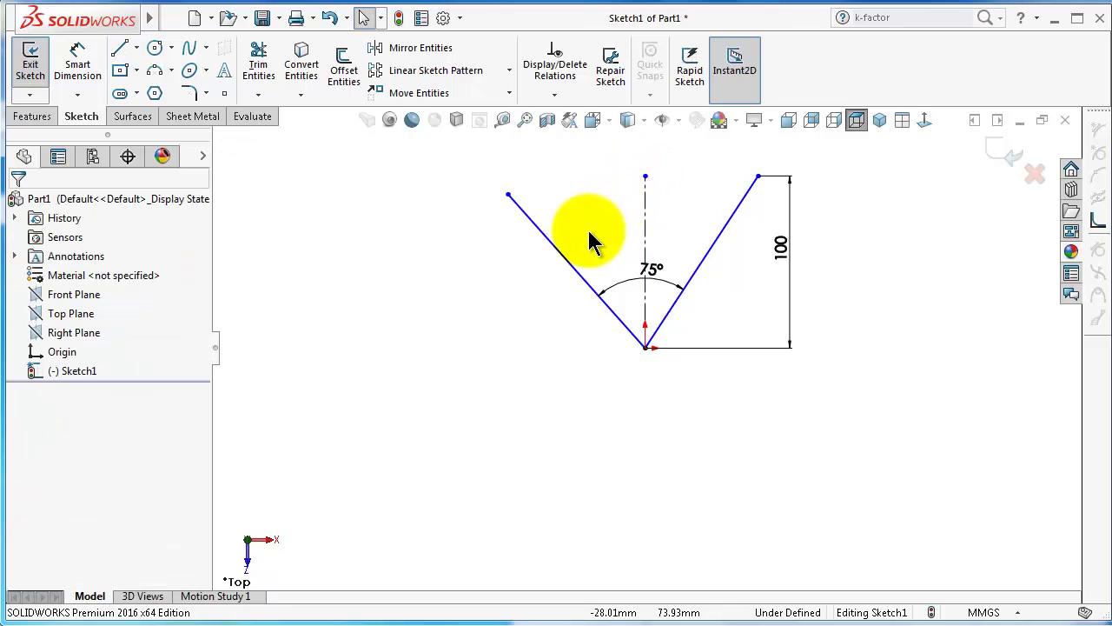
Make the two legs of the V symmetric about the vertical centerline.
left_click(561, 250)
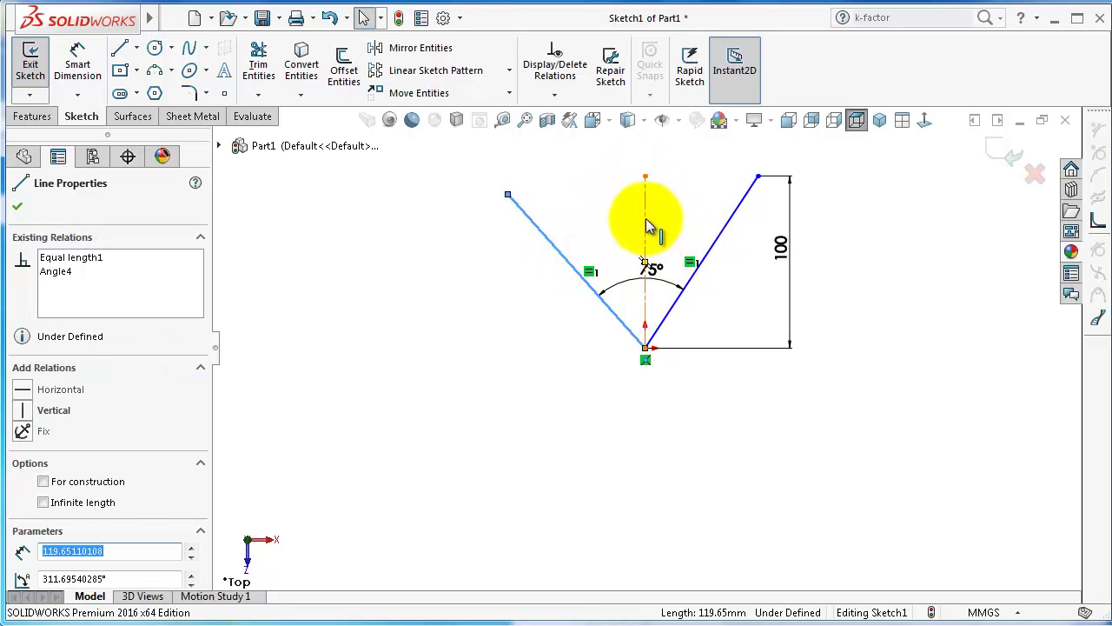
left_click(645, 219, "ctrl")
left_click(728, 236, "ctrl")
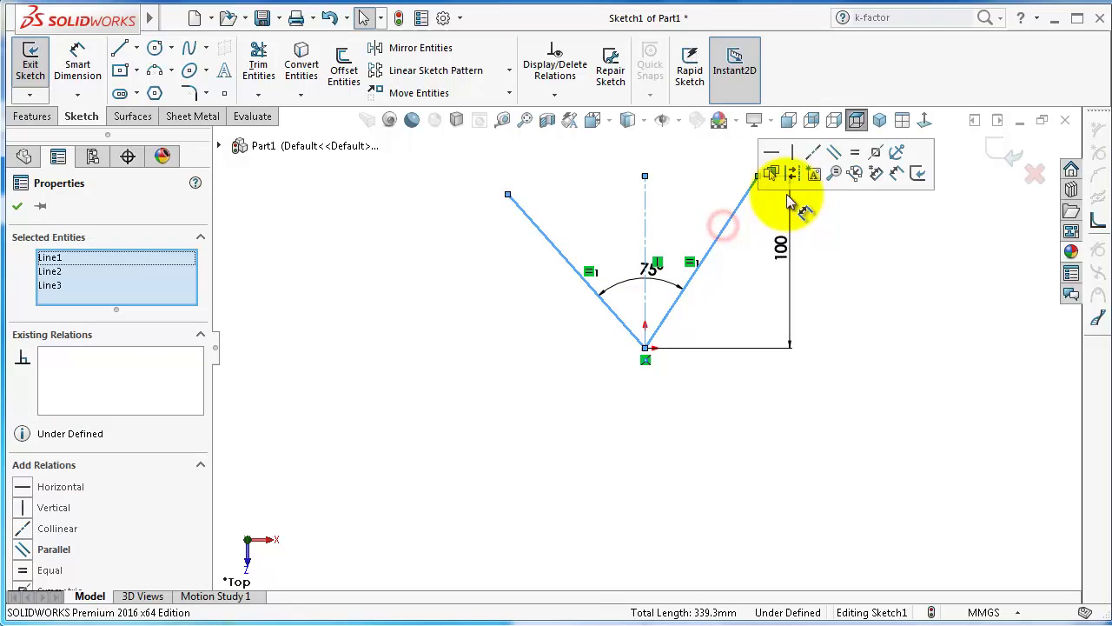
left_click(791, 177)
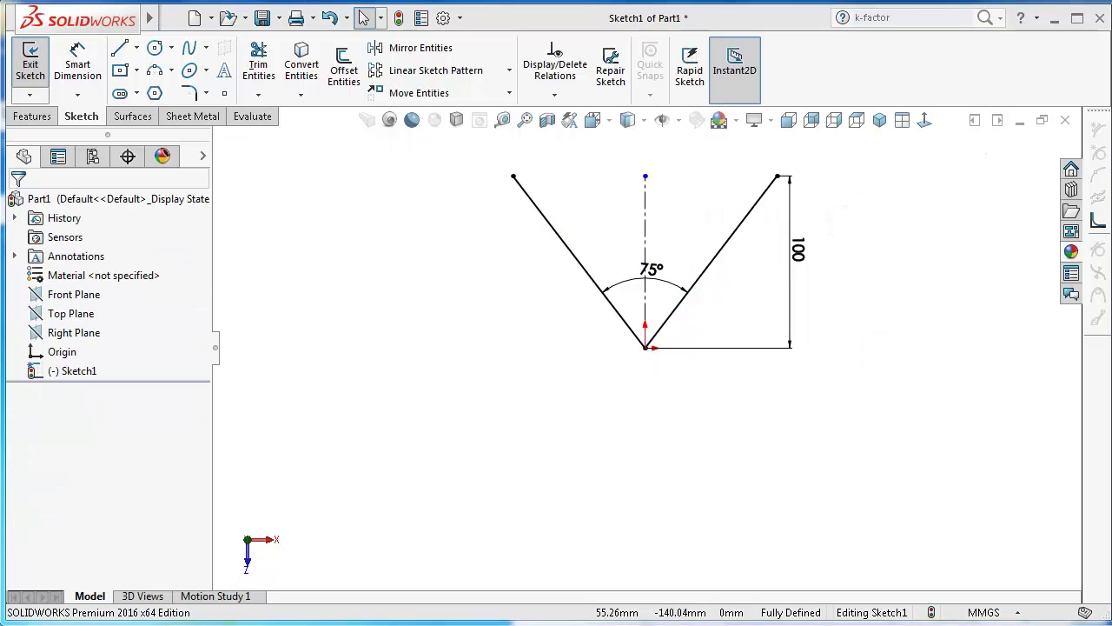
Start a sheet metal Base Flange from the V profile with a blind depth of 150 mm.
middle_click_drag(633, 427, 582, 389)
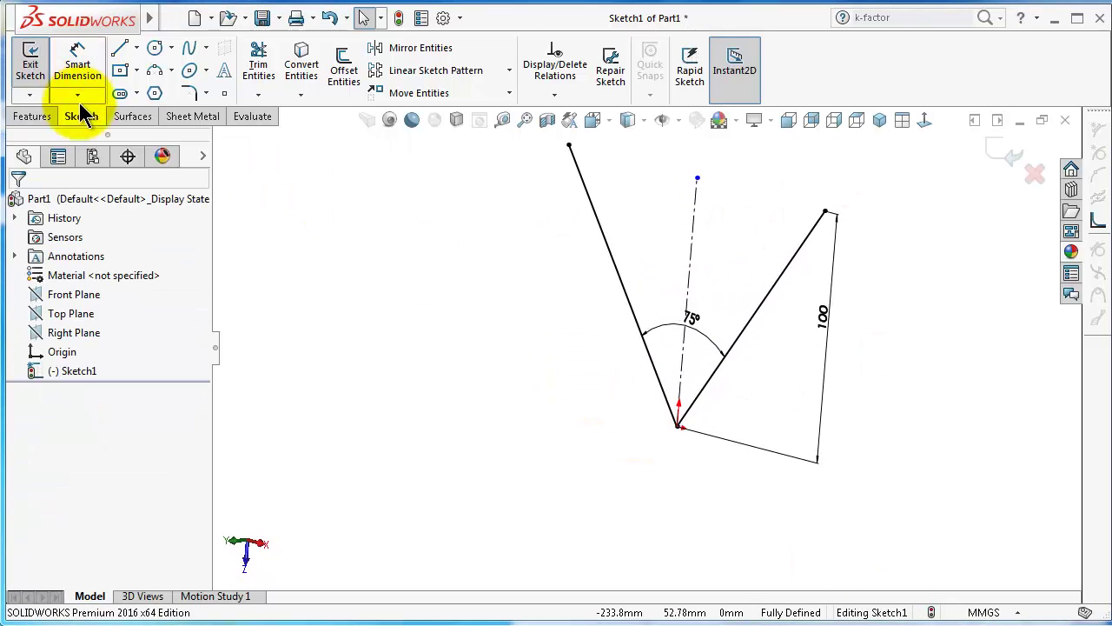
left_click(193, 115)
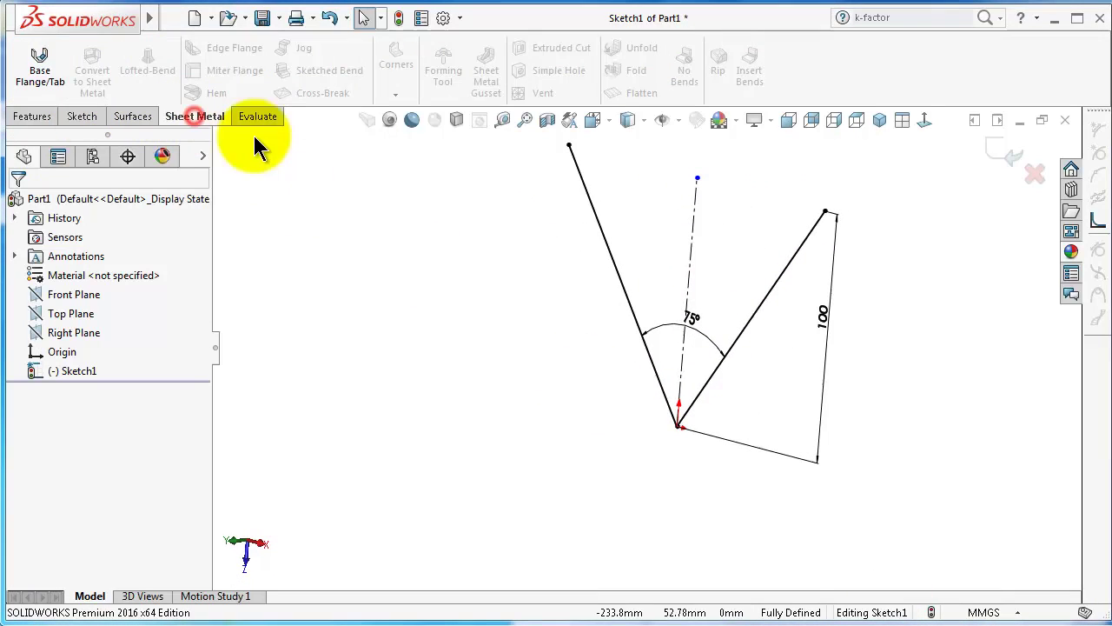
left_click(40, 65)
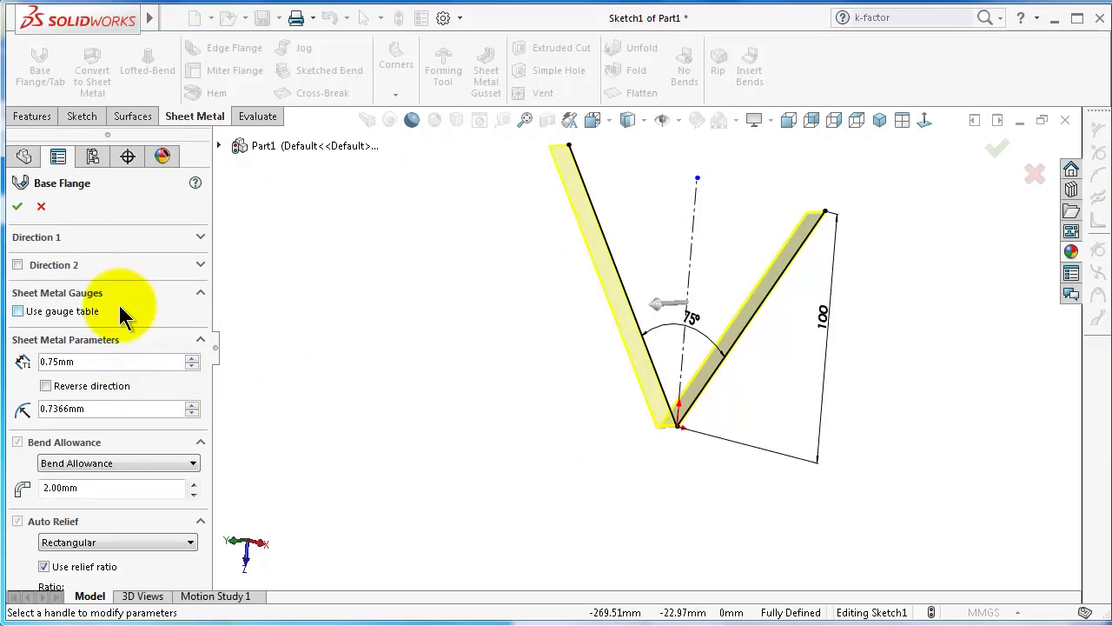
left_click(202, 238)
left_click_drag(178, 288, 32, 295)
type("150")
key("Return")
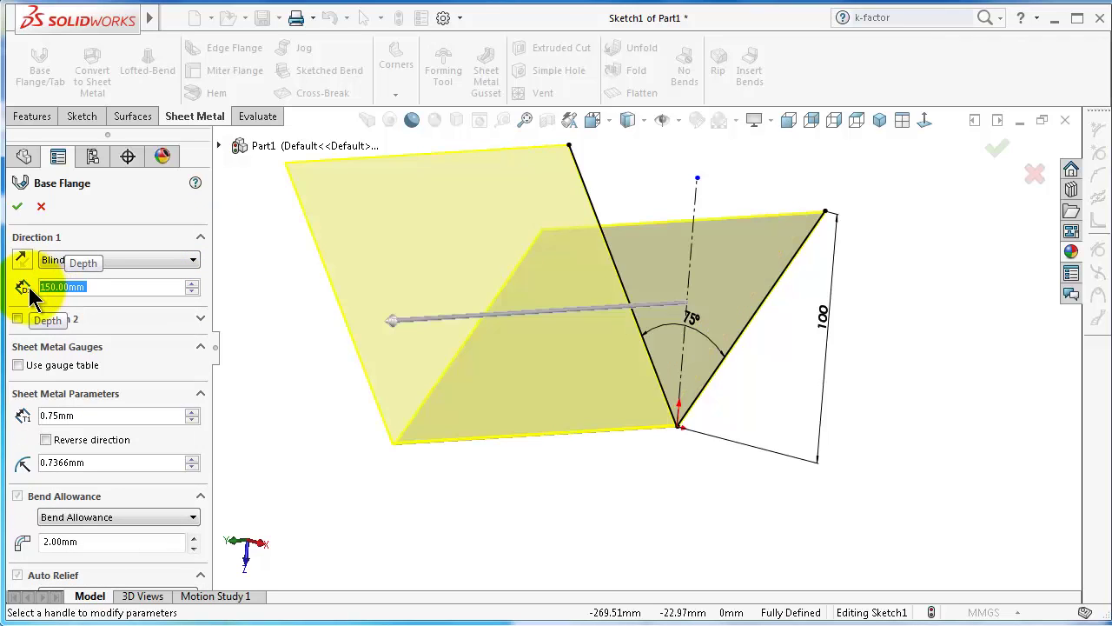
Reduce the base flange's blind depth to 140 mm.
key("Up")
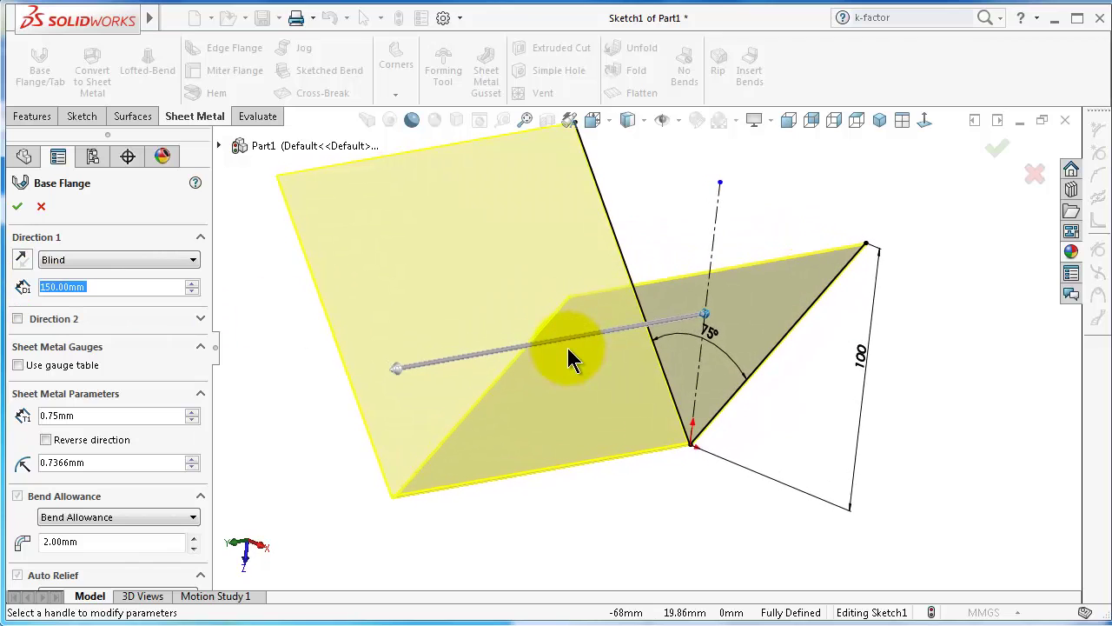
key("Up")
key("Up")
key("Up")
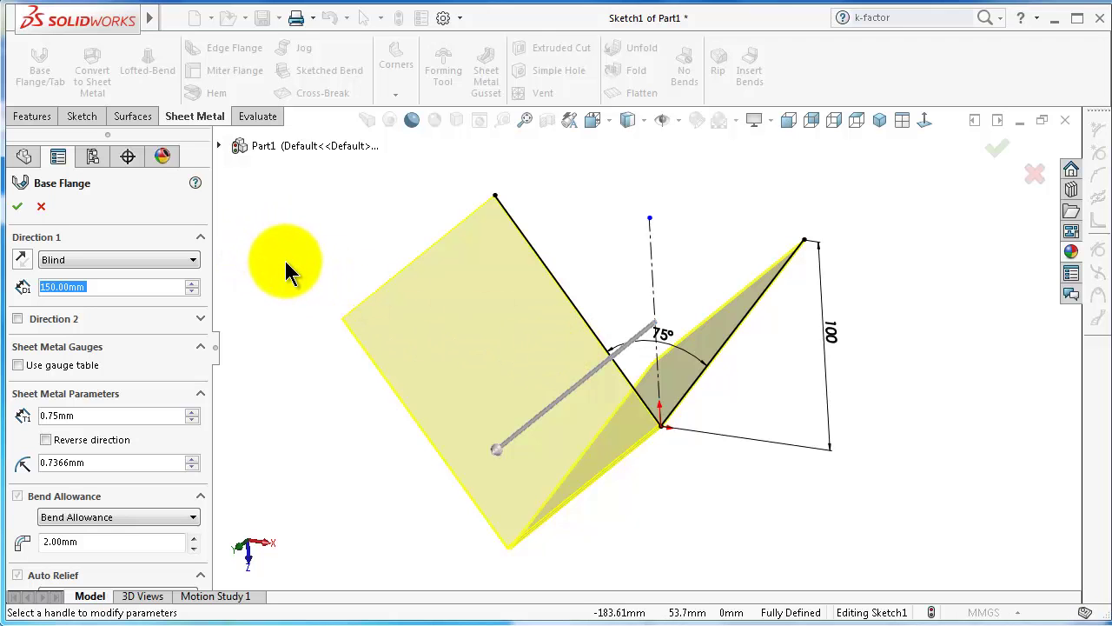
key("Down")
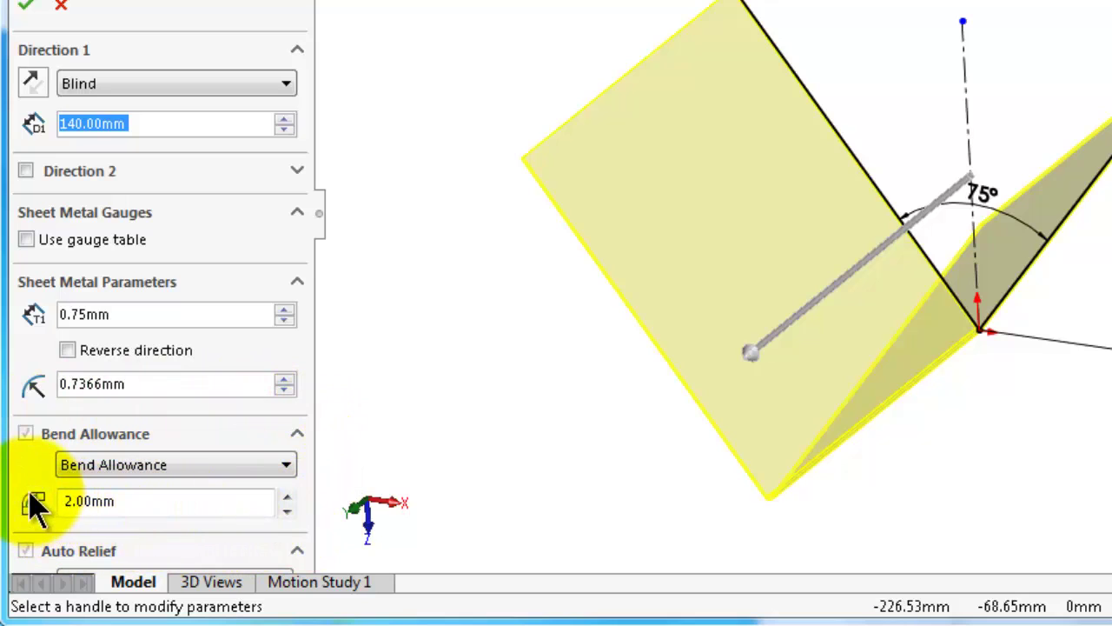
Change the bend allowance type to K-Factor with a value of 0.4 and create the base flange.
left_click(287, 467)
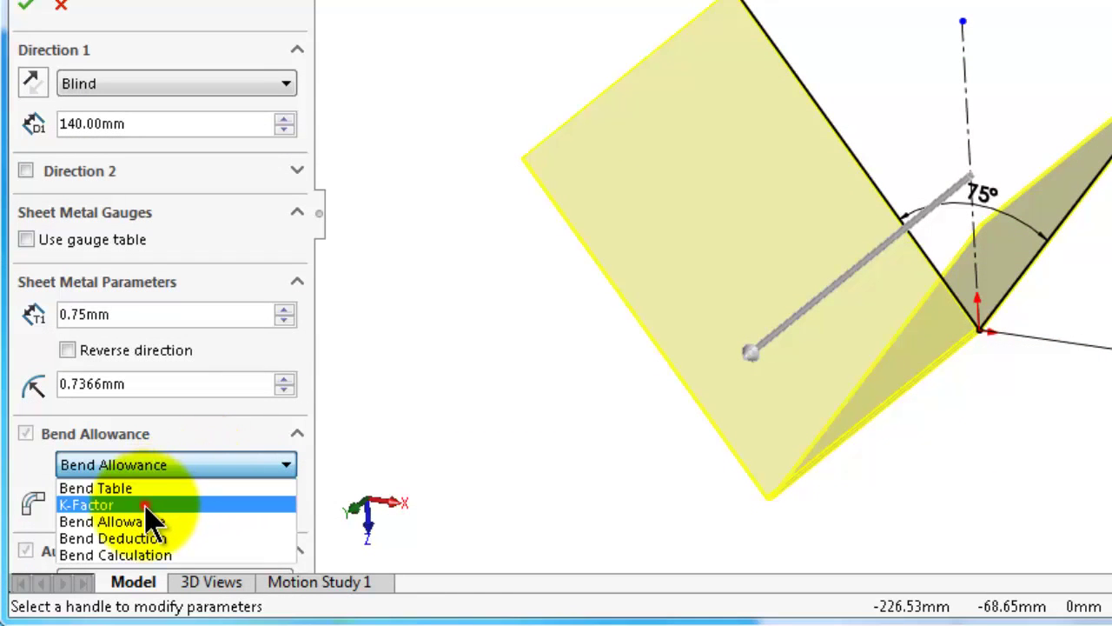
left_click(146, 505)
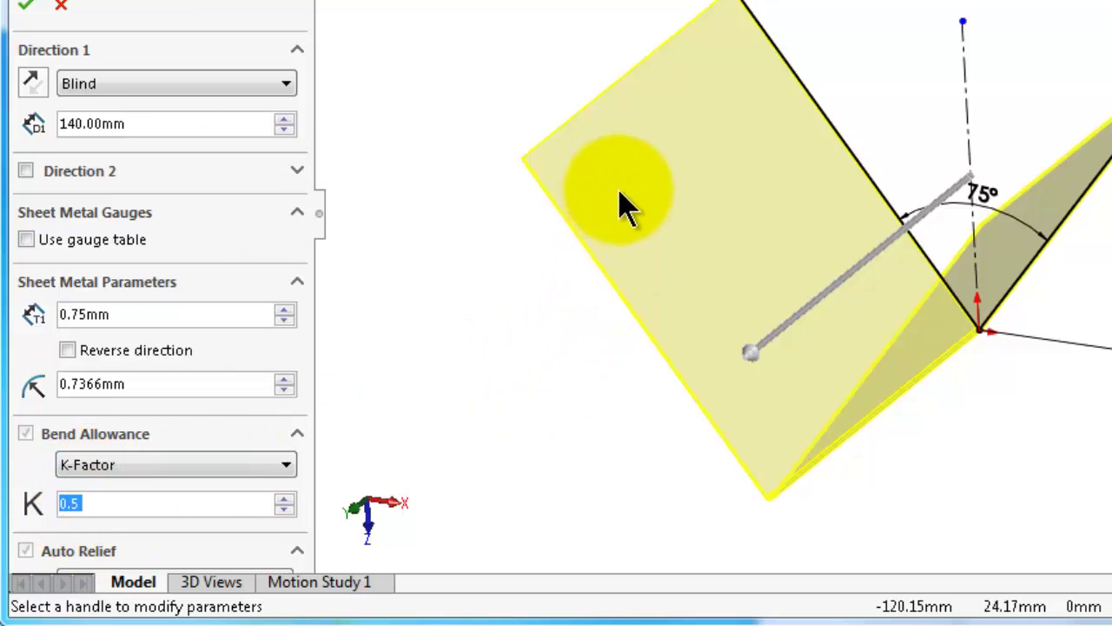
left_click(77, 513)
left_click(71, 504)
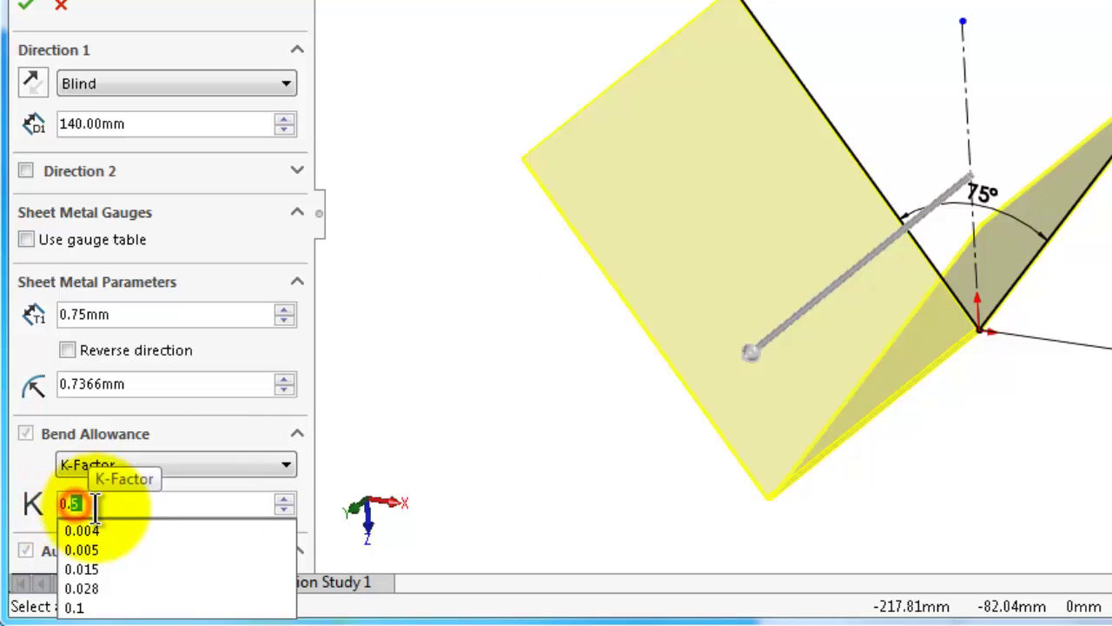
type("4")
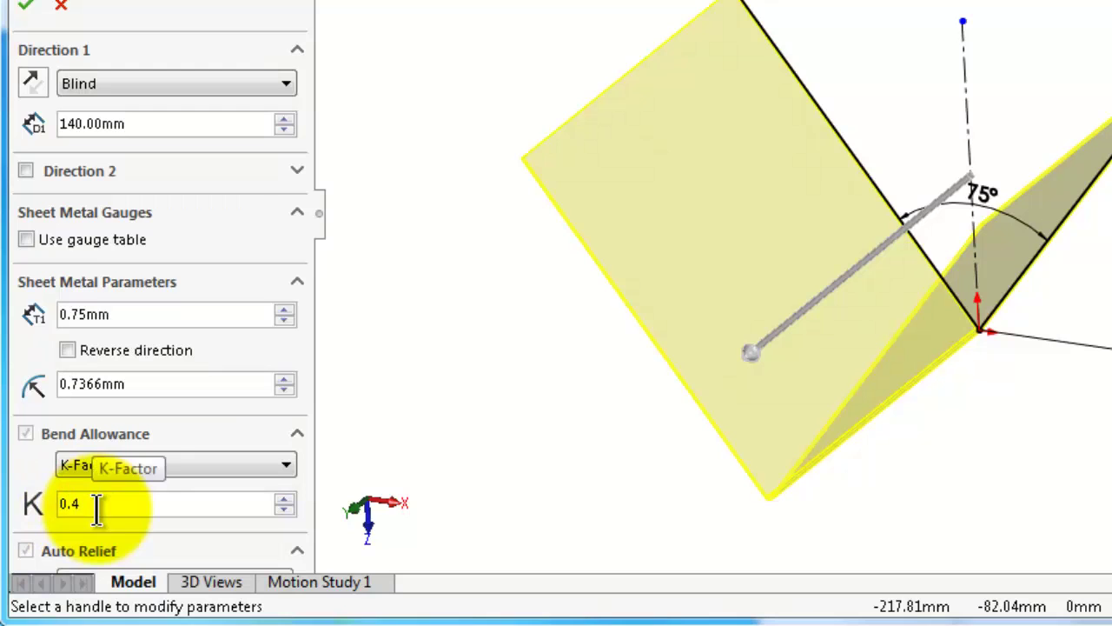
left_click(30, 469)
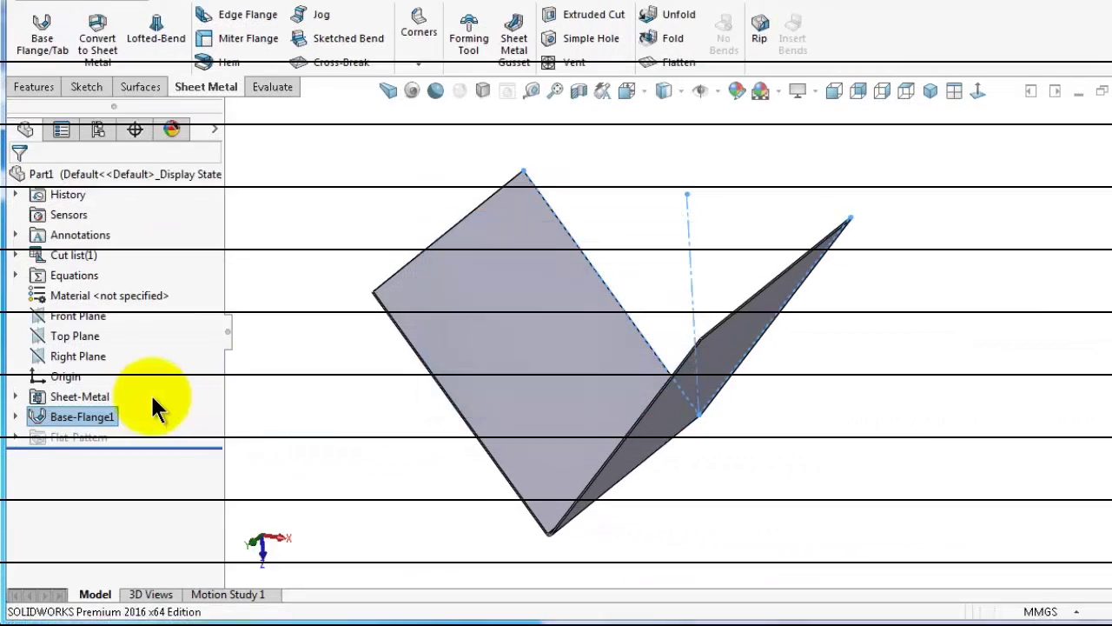
Examine the base flange, flat pattern, cut list and Sheet-Metal items in the part's feature tree.
left_click(104, 412)
left_click(82, 426)
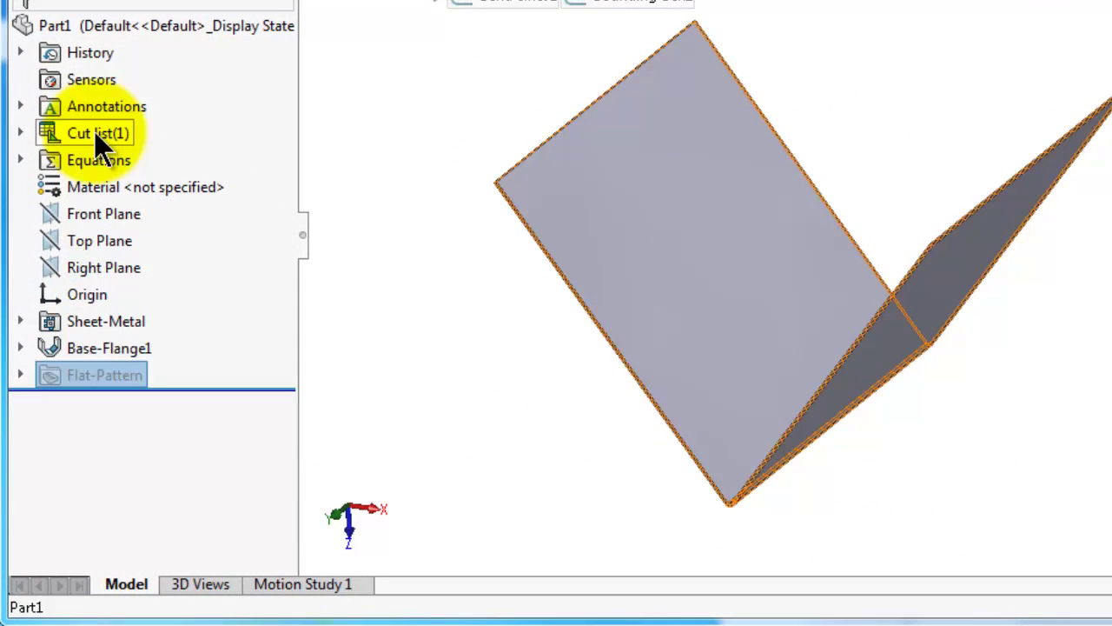
left_click(86, 126)
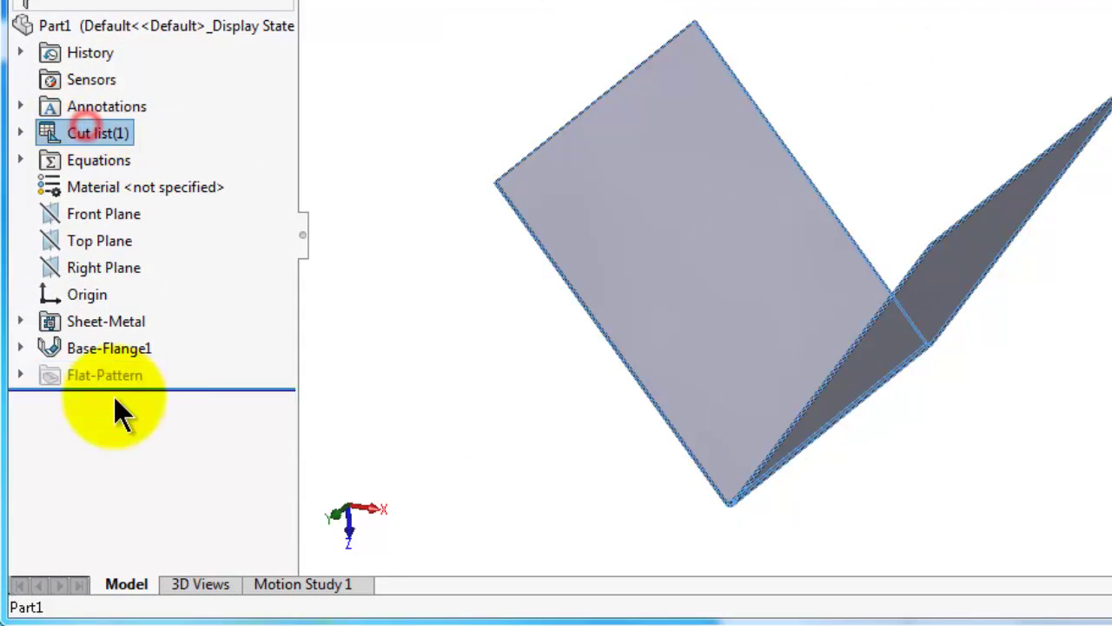
left_click(122, 325)
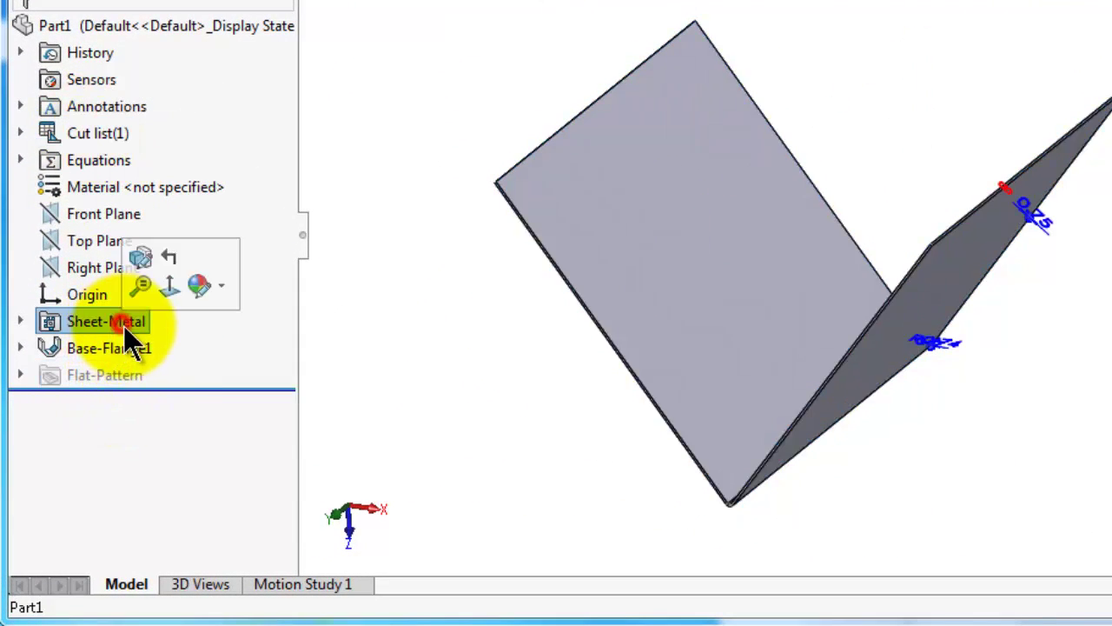
Open the Sheet-Metal feature's definition to review its bend radius, thickness, K-Factor and auto relief settings.
left_click(69, 323)
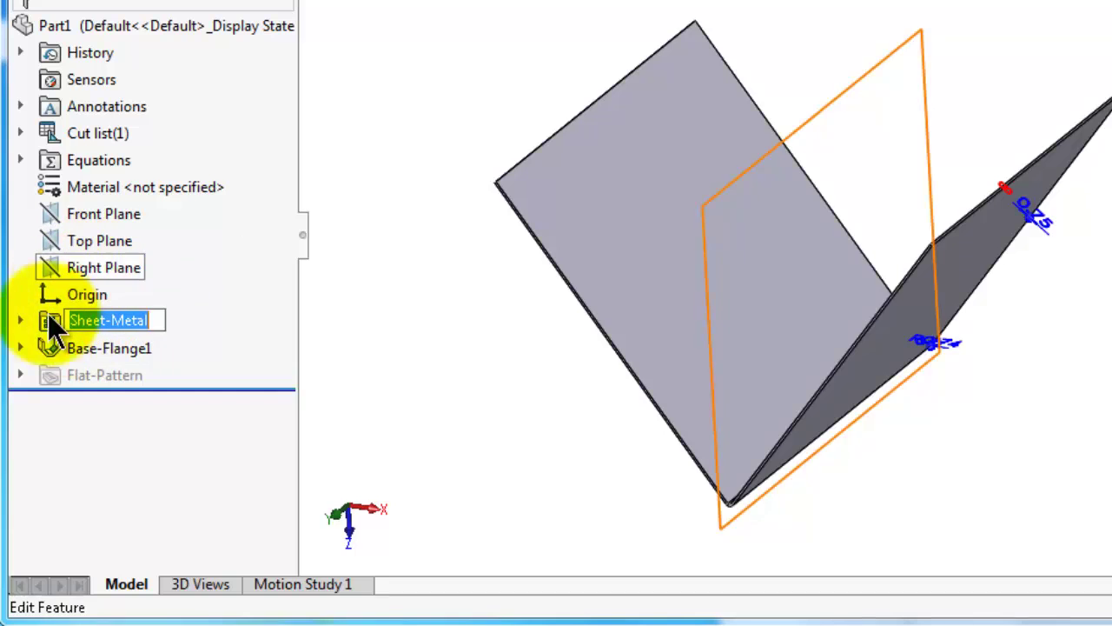
left_click(47, 322)
left_click(75, 248)
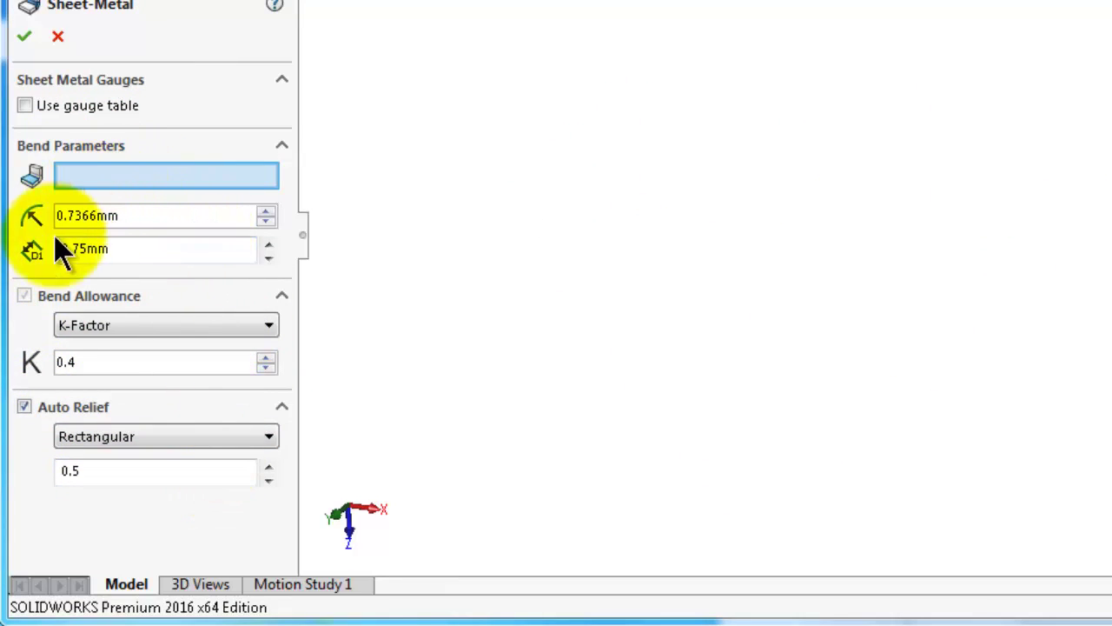
Open the base flange's definition for editing, accept it and clear the selection.
left_click(80, 349)
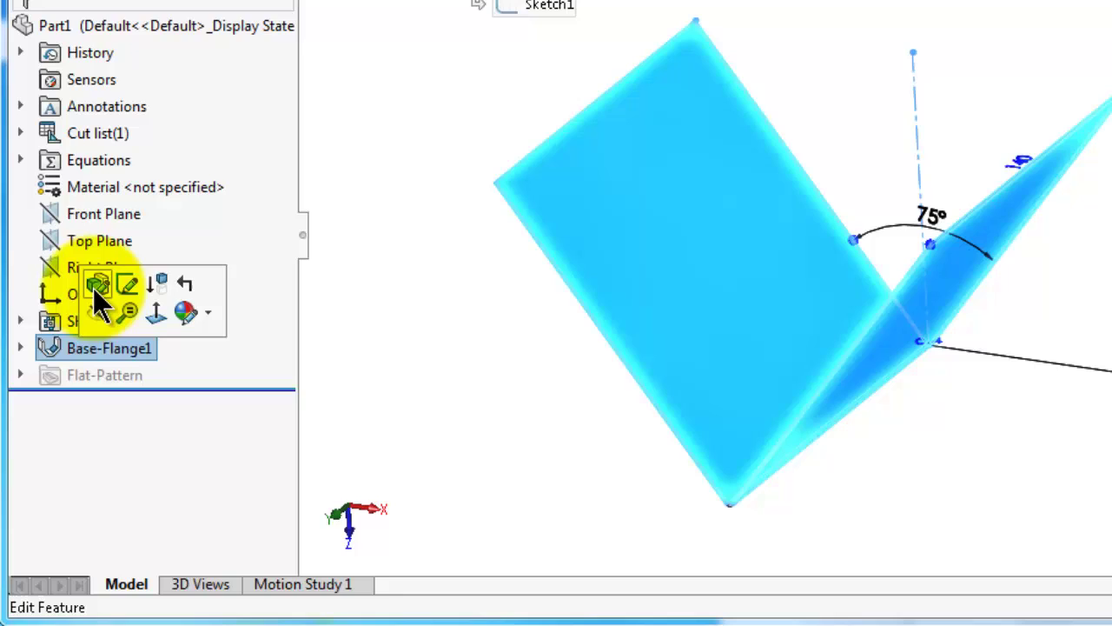
left_click(97, 287)
left_click(26, 36)
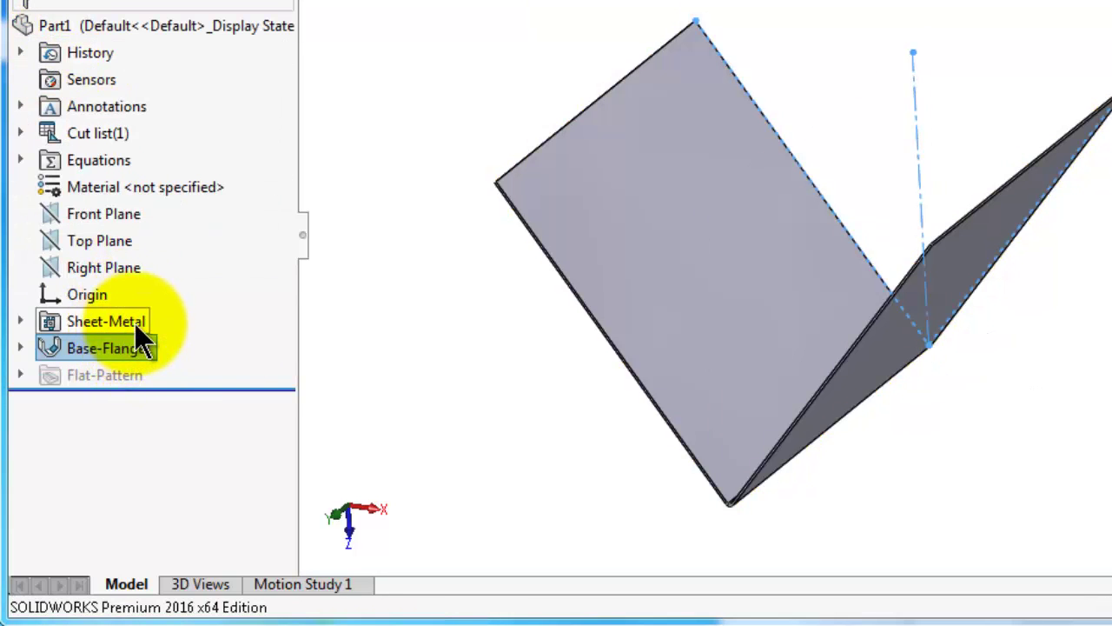
left_click(1099, 222)
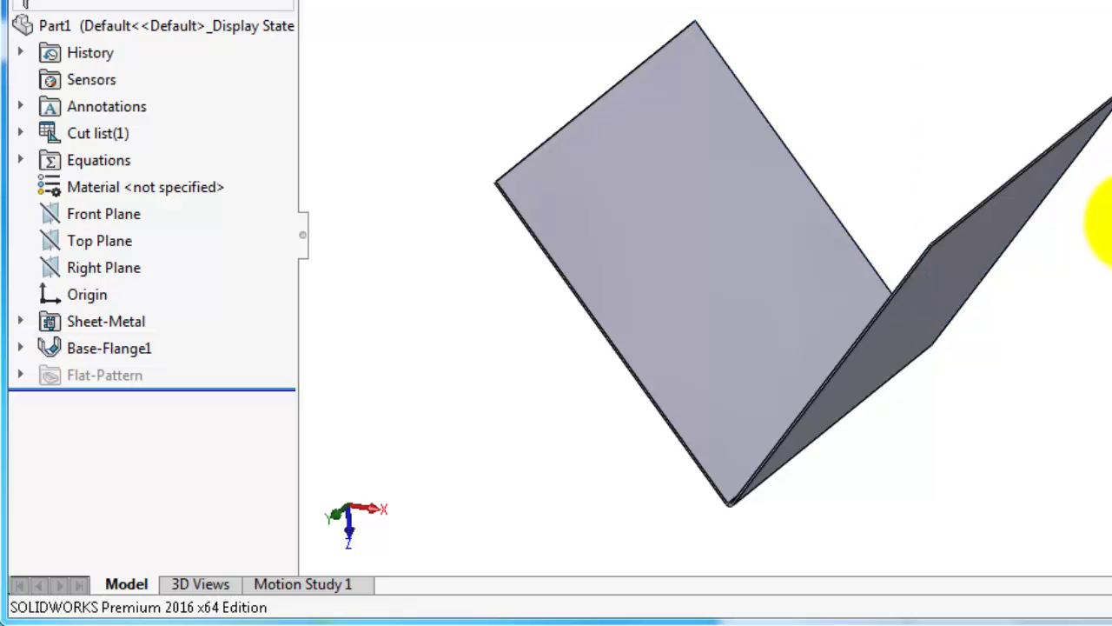
Assign the material AISI 316 Stainless Steel Sheet (SS) to the part and close the material library.
middle_click_drag(1108, 227, 1109, 249)
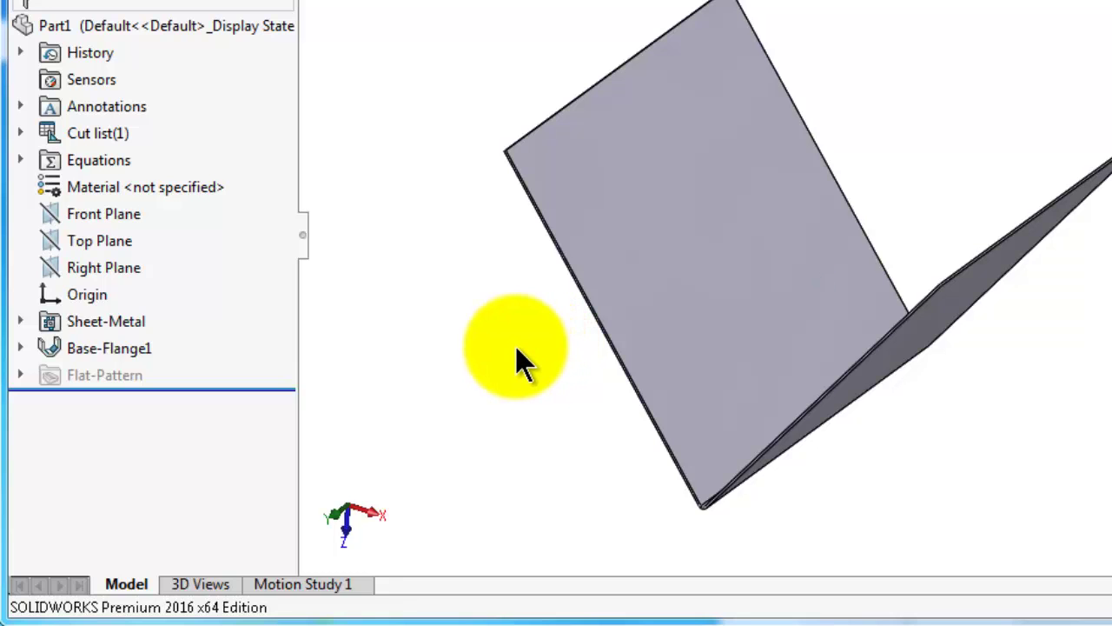
left_click(183, 185)
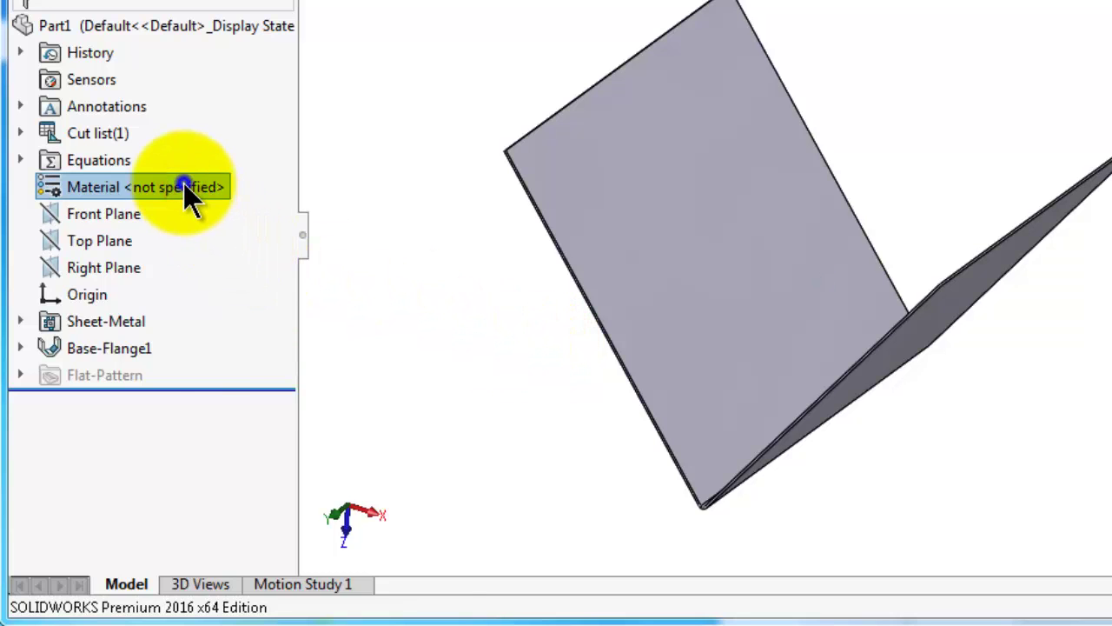
right_click(183, 185)
left_click(250, 202)
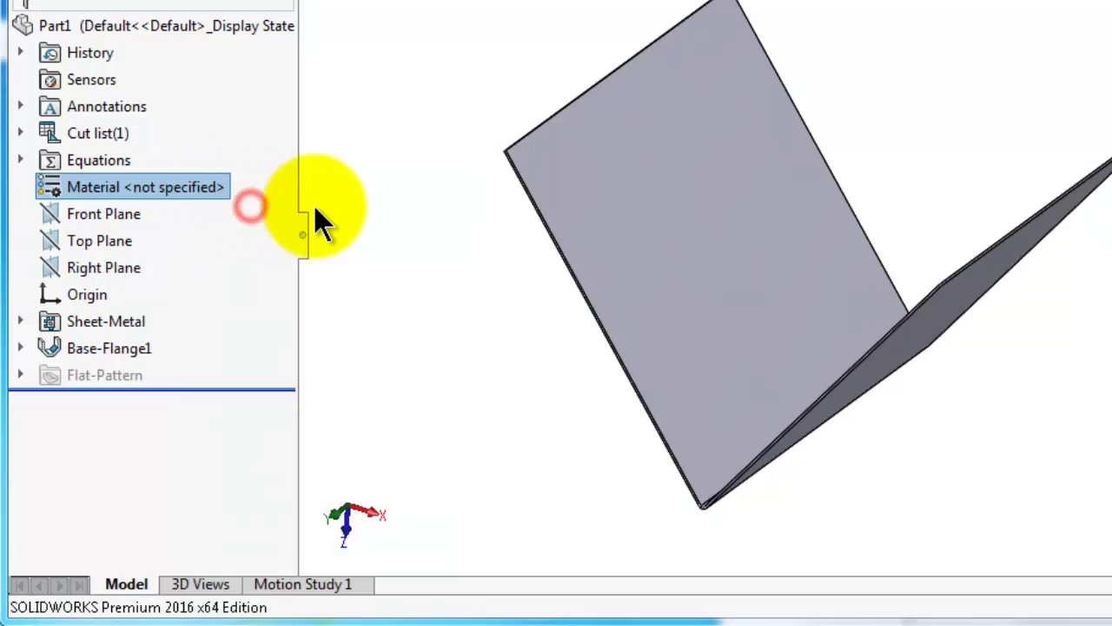
left_click_drag(660, 91, 669, 169)
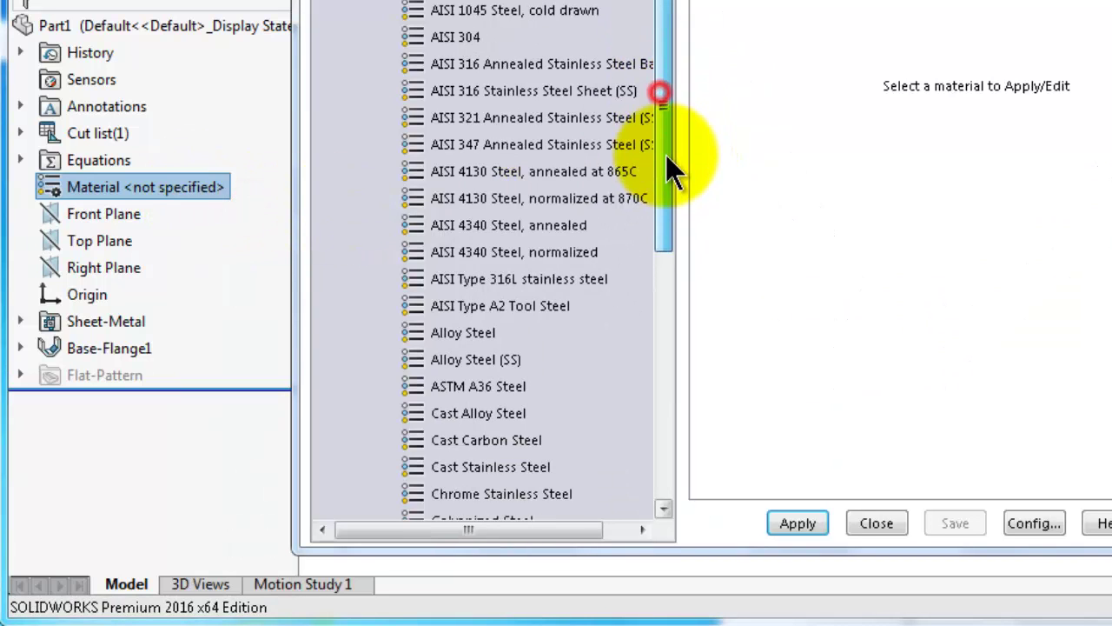
left_click(605, 95)
left_click(799, 522)
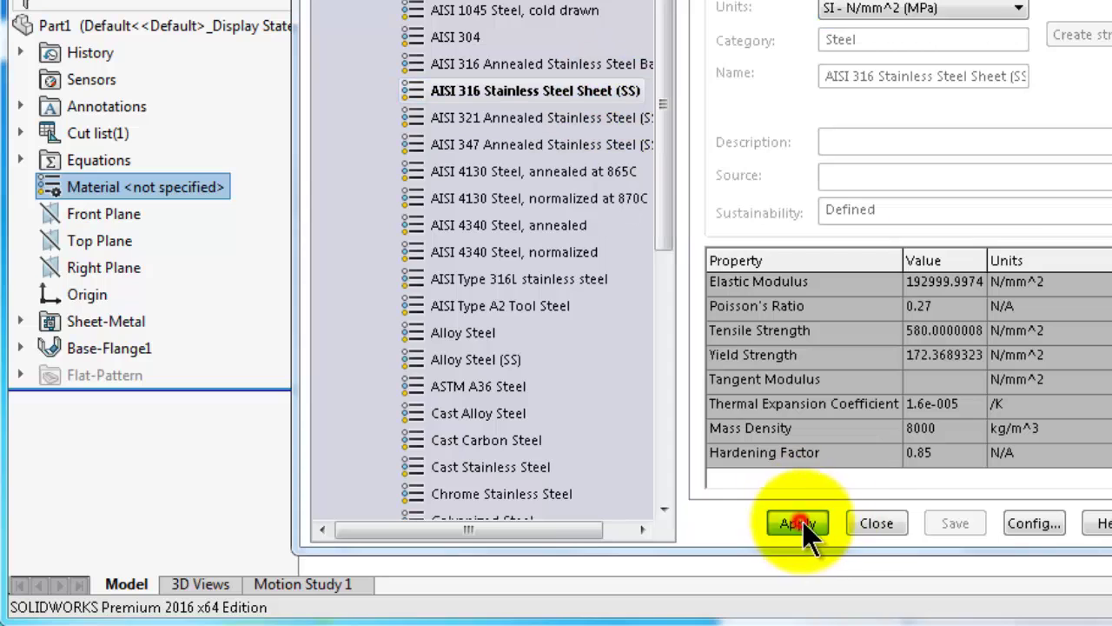
left_click(877, 523)
Examine the sheet thickness and the rounded bend at the vertex of the V up close.
middle_click_drag(1109, 409, 1092, 380)
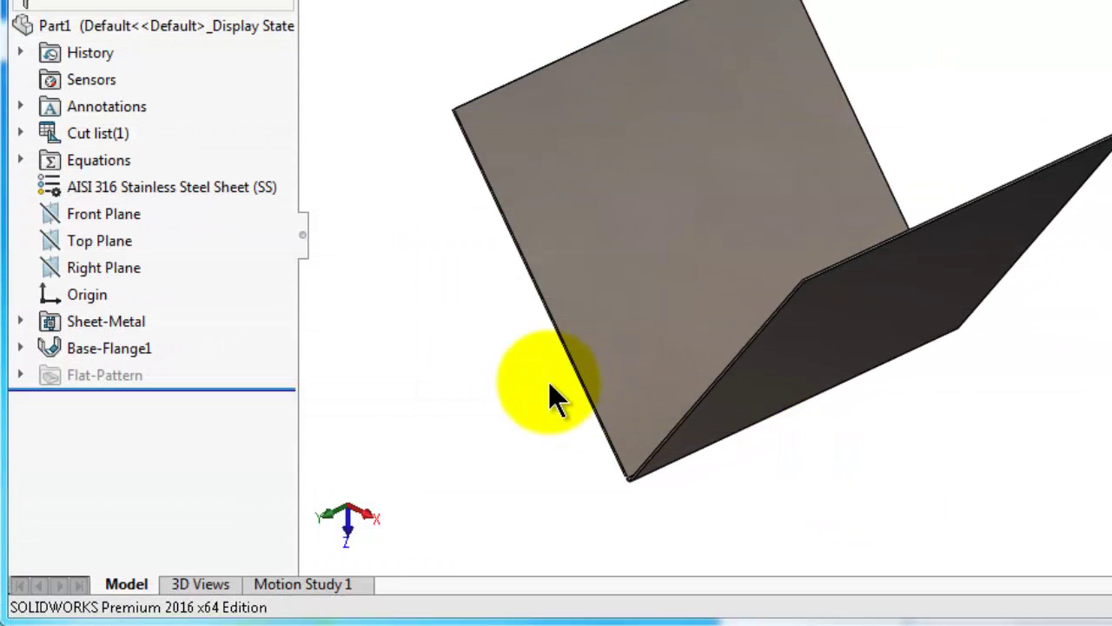
left_click(501, 380)
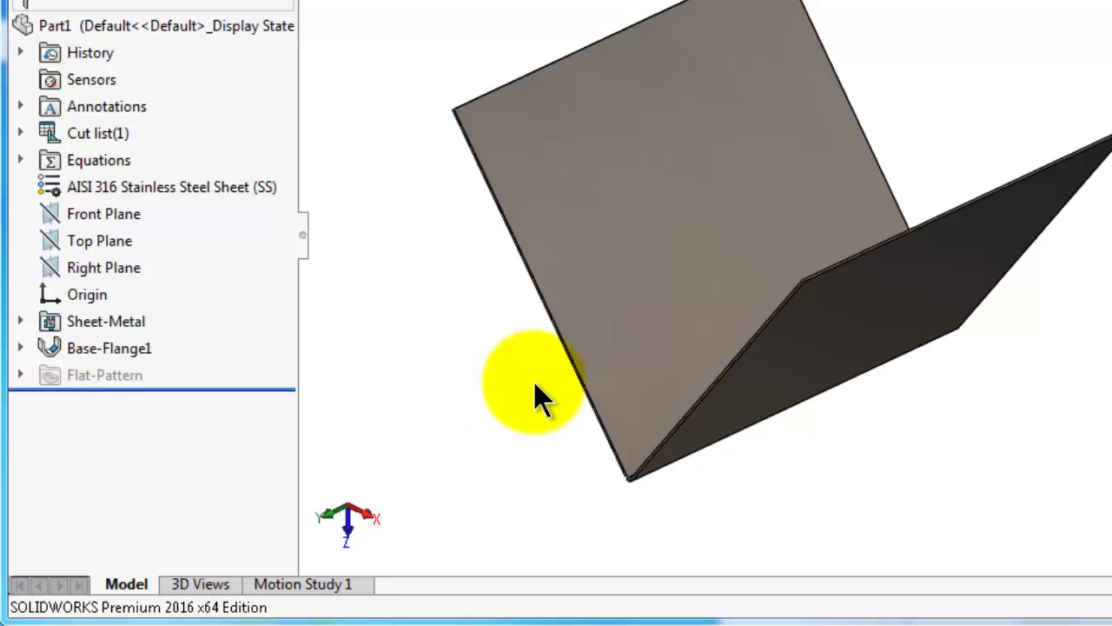
scroll(664, 467, "down", 4)
scroll(800, 422, "up", 3)
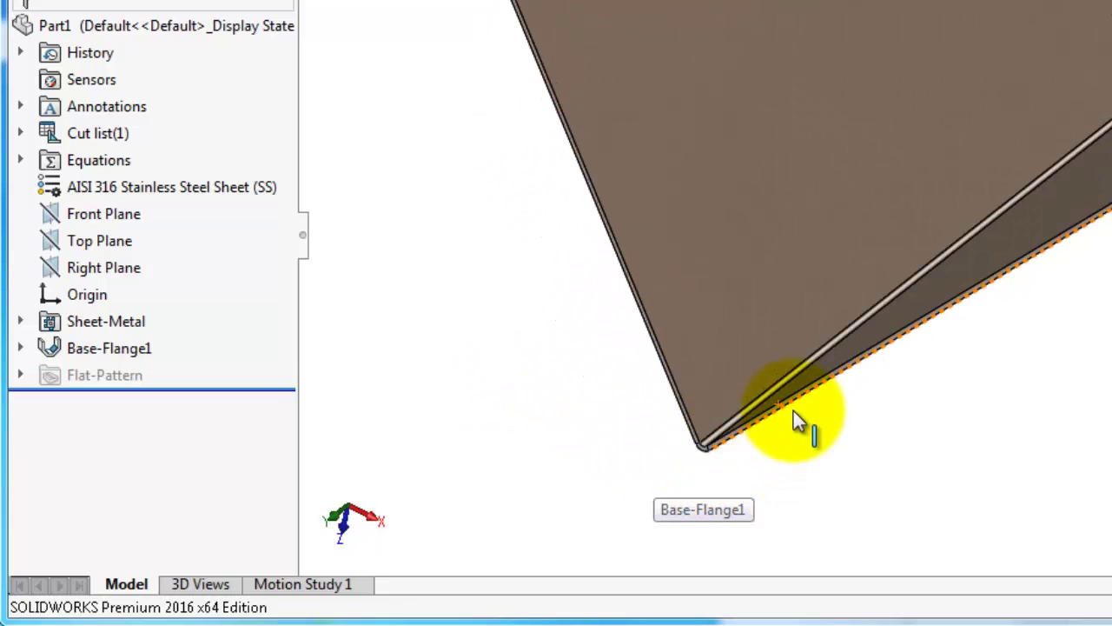
scroll(652, 374, "up", 1)
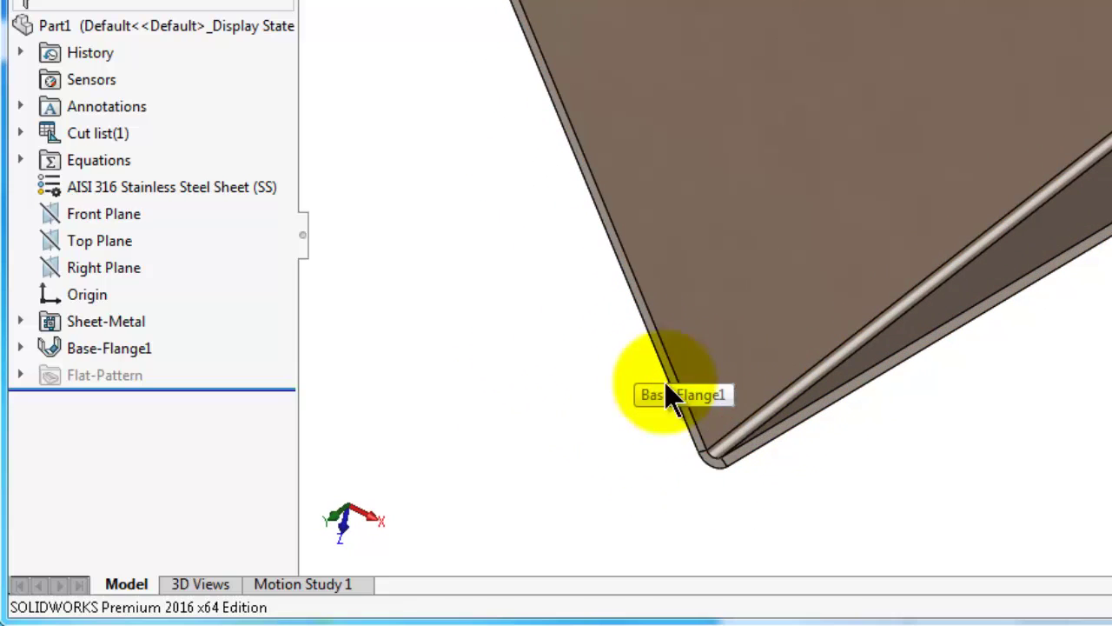
scroll(686, 408, "down", 1)
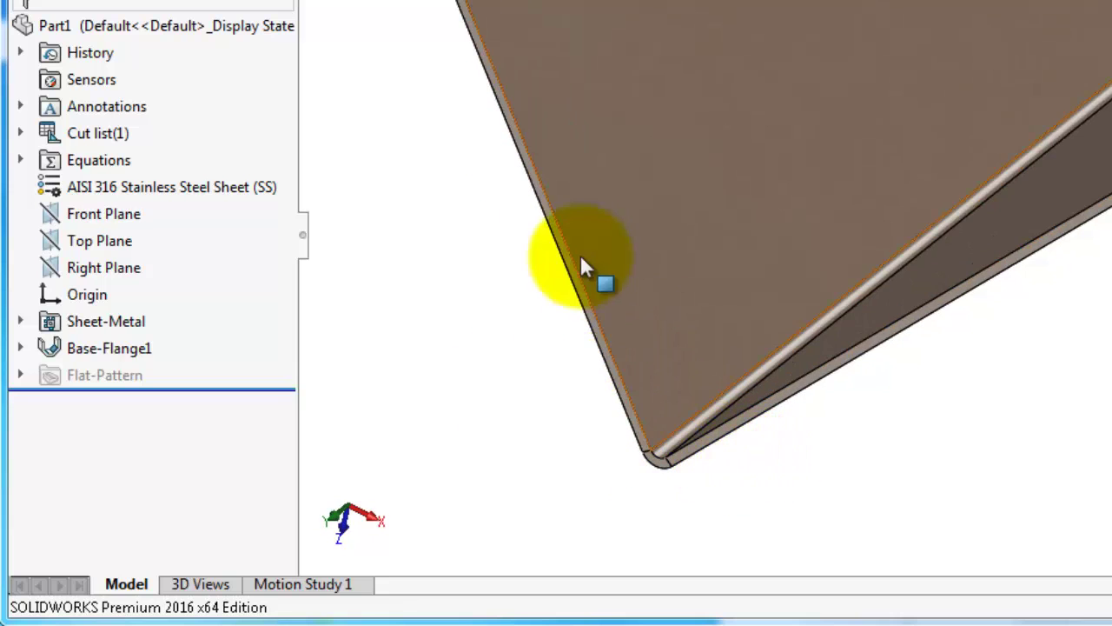
scroll(830, 429, "down", 1)
scroll(826, 417, "down", 1)
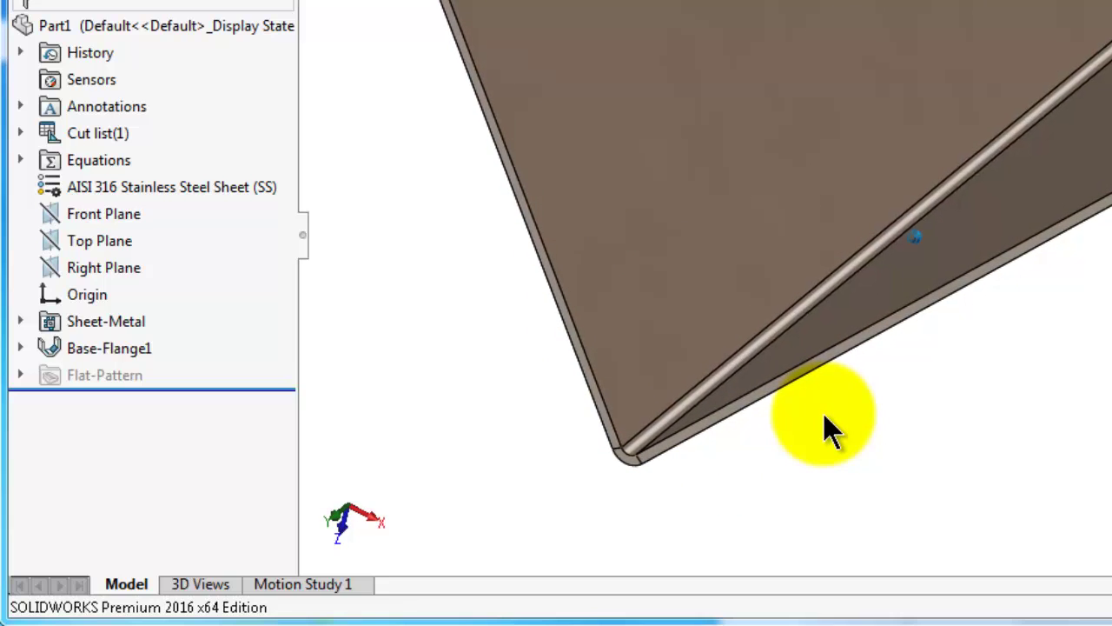
scroll(823, 414, "down", 1)
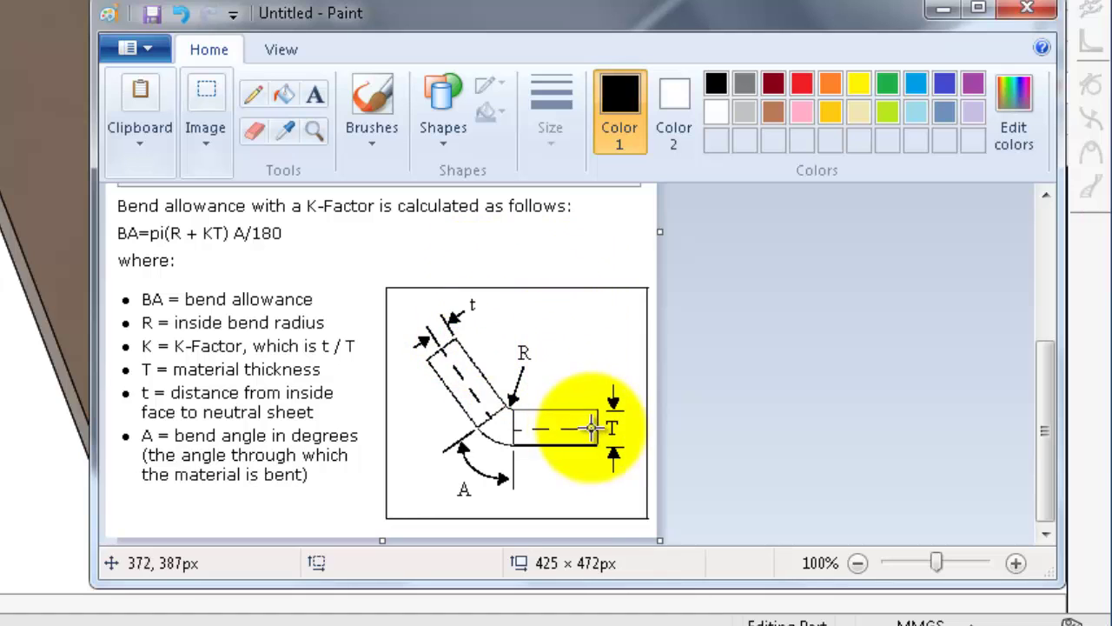
In Paint, trace the bend diagram's neutral line with a red pencil and circle its t and T labels.
left_click(802, 84)
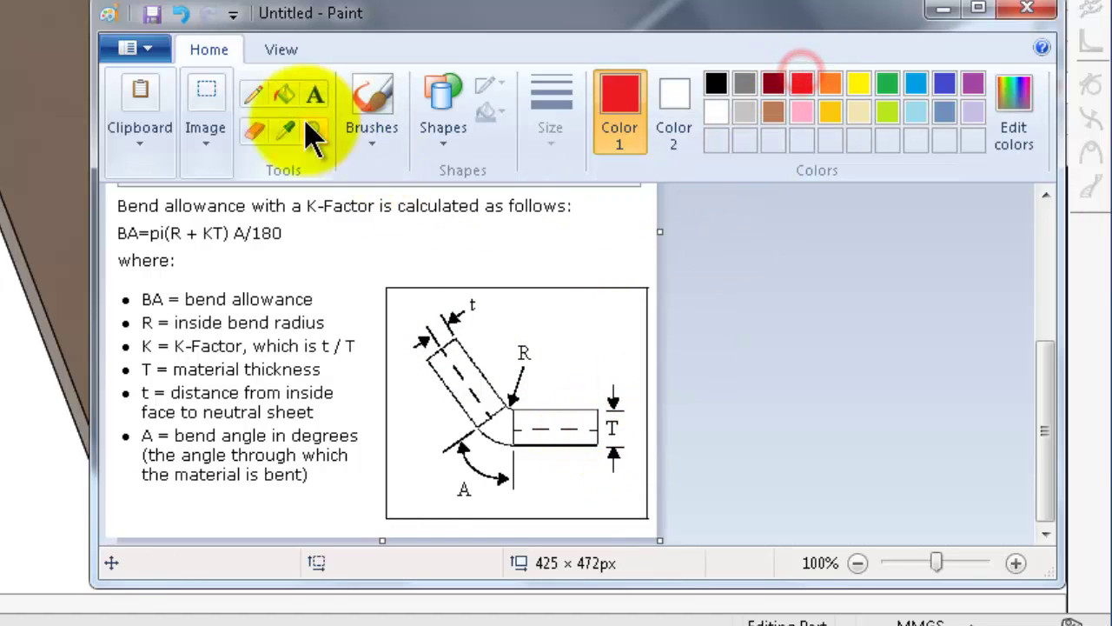
left_click(254, 94)
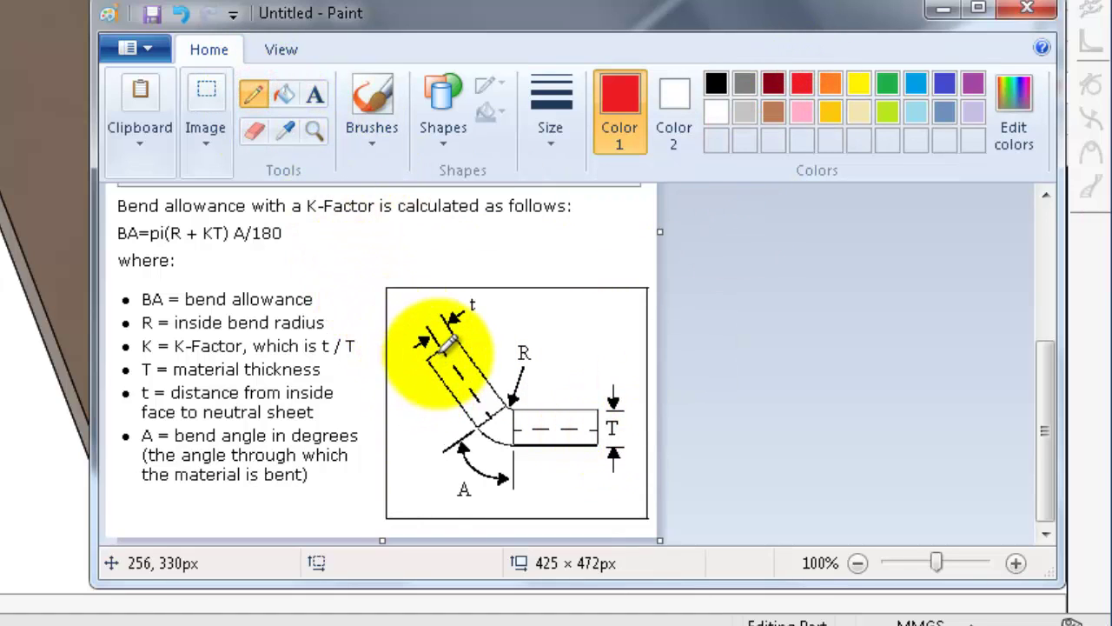
mouse_move(432, 347)
left_mouse_down()
mouse_move(512, 428)
mouse_move(582, 434)
left_mouse_up()
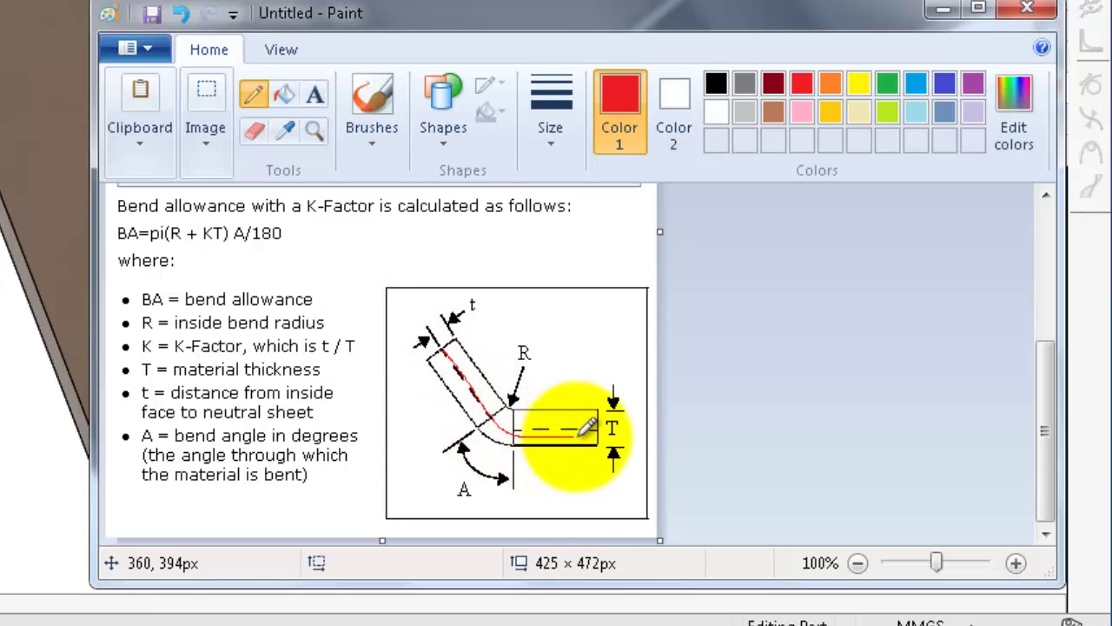
left_click_drag(466, 299, 461, 301)
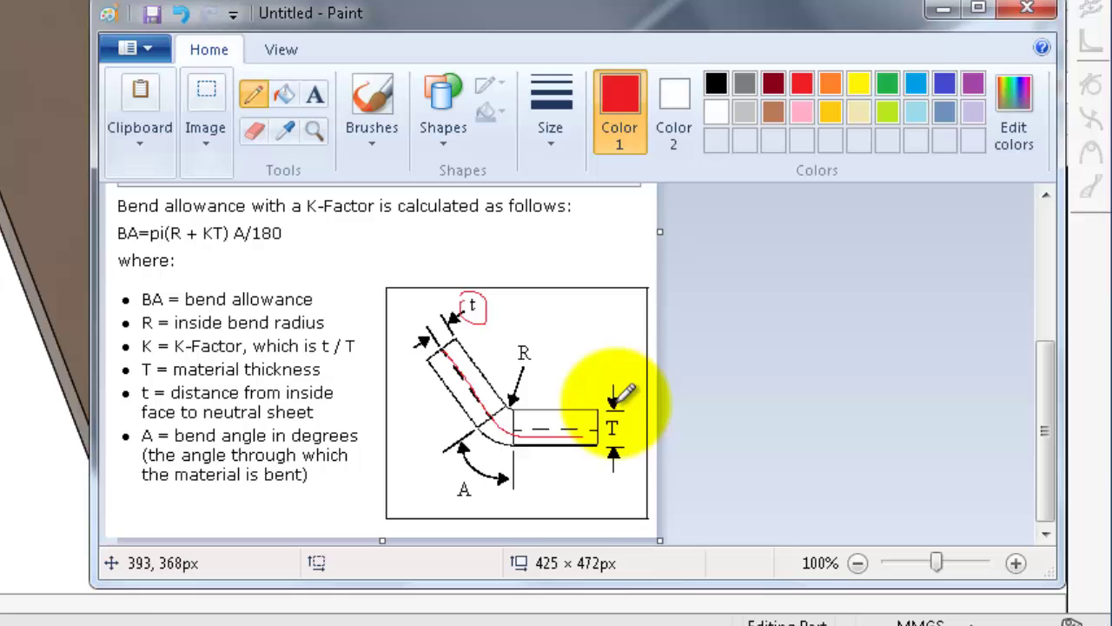
mouse_move(614, 401)
left_mouse_down()
mouse_move(633, 448)
mouse_move(608, 400)
left_mouse_up()
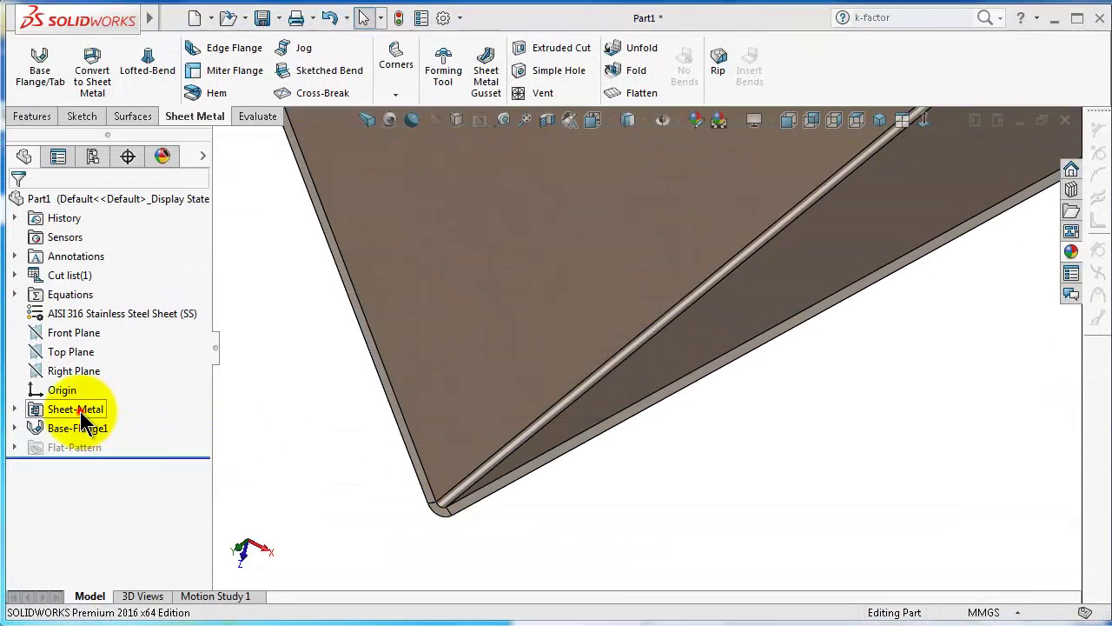
In SolidWorks, open the Sheet-Metal feature's definition and review the available bend allowance types.
left_click(65, 409)
left_click(94, 366)
left_click(104, 414)
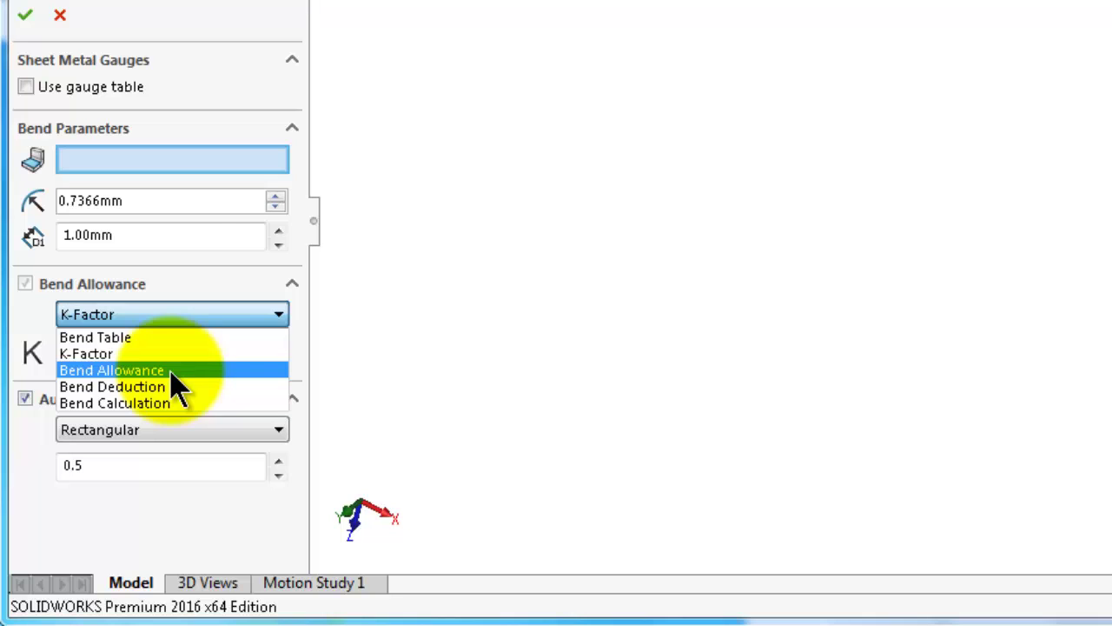
left_click(26, 26)
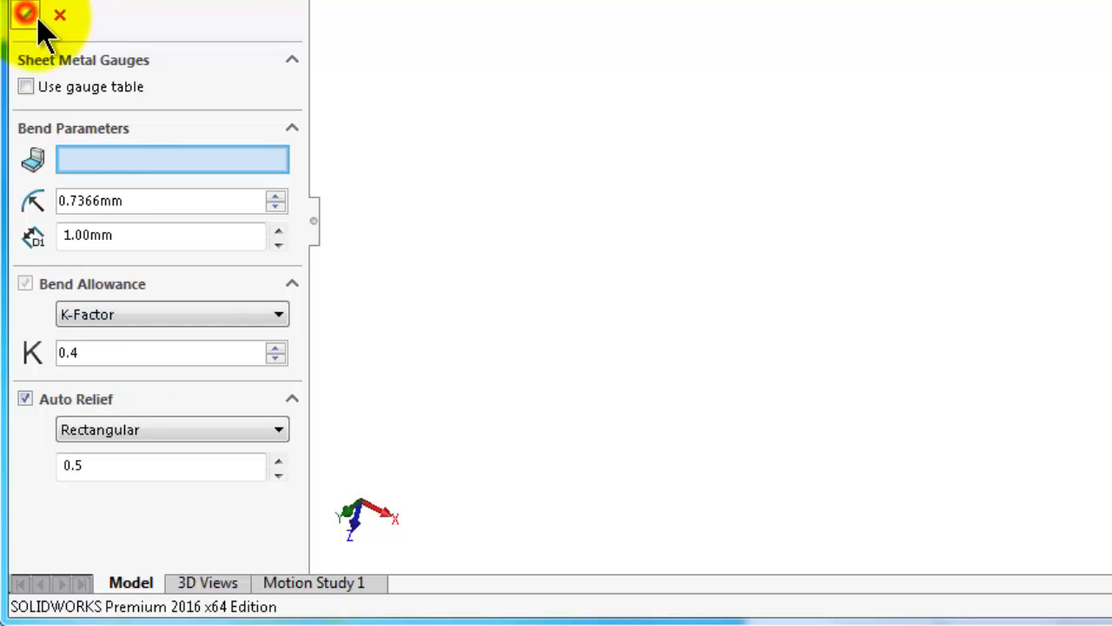
Switch to Paint, circle the bend allowance formula BA=pi(R + KT) A/180 in red and minimize the window.
left_click(712, 603)
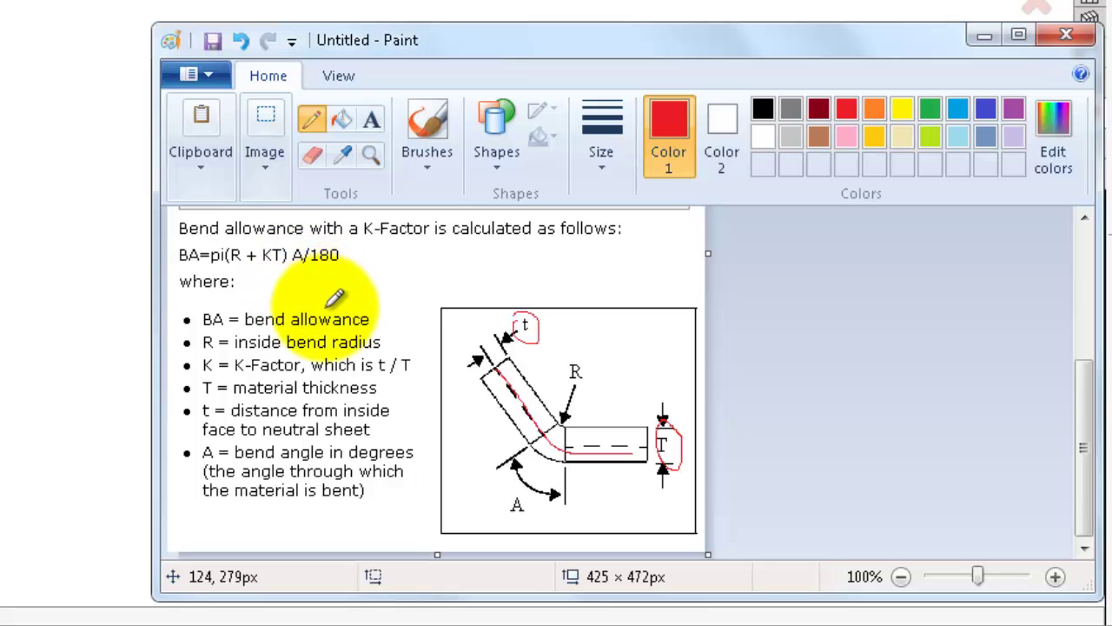
left_click(344, 250)
mouse_move(344, 250)
left_mouse_down()
mouse_move(196, 235)
mouse_move(176, 238)
mouse_move(177, 261)
mouse_move(355, 252)
left_mouse_up()
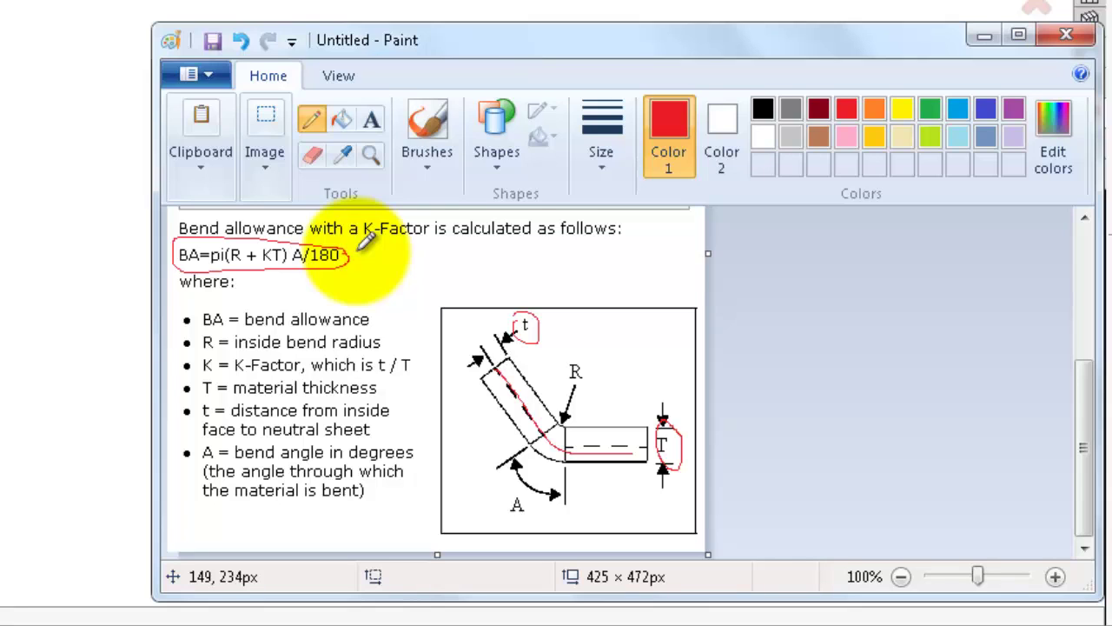
left_click_drag(358, 247, 348, 254)
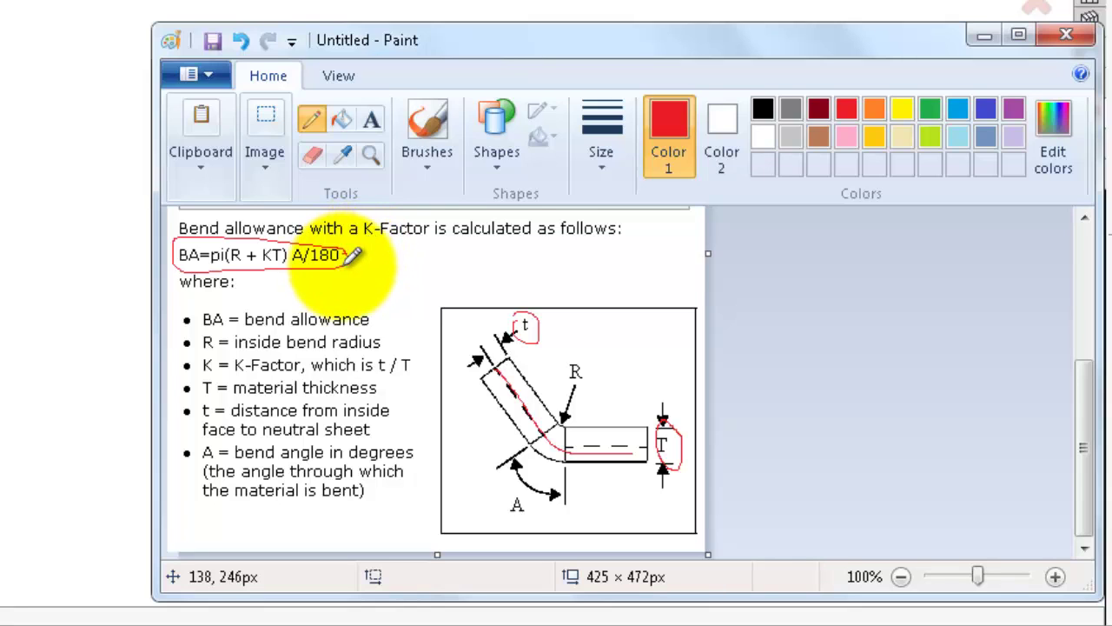
left_click(984, 36)
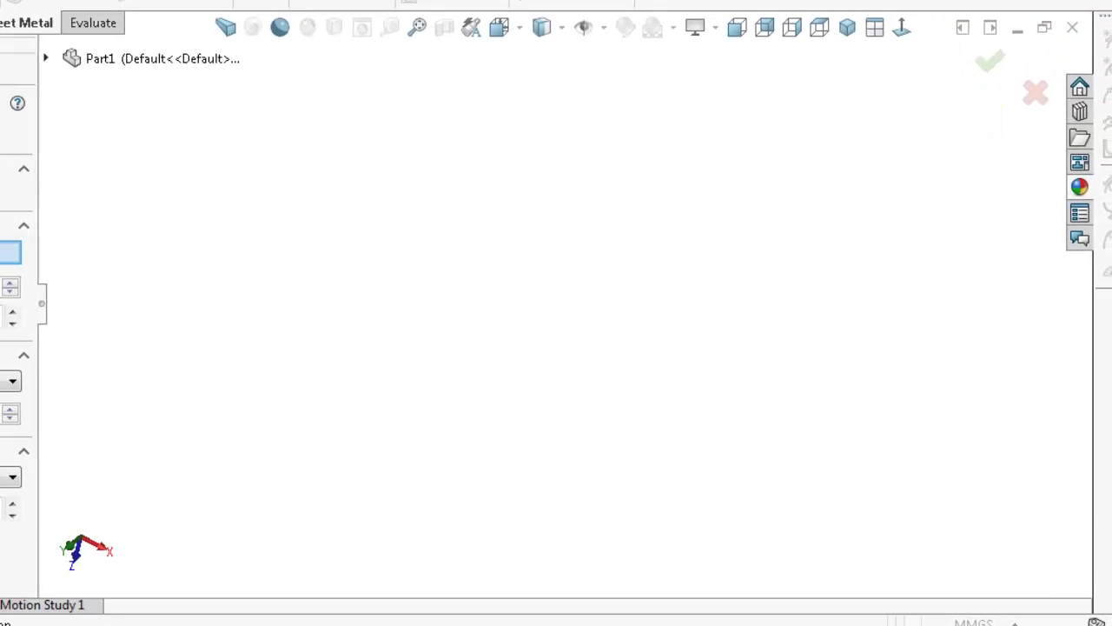
Switch to the Bending (metalworking) Wikipedia article in Internet Explorer and skim its introduction and bending method sections.
left_click(180, 413)
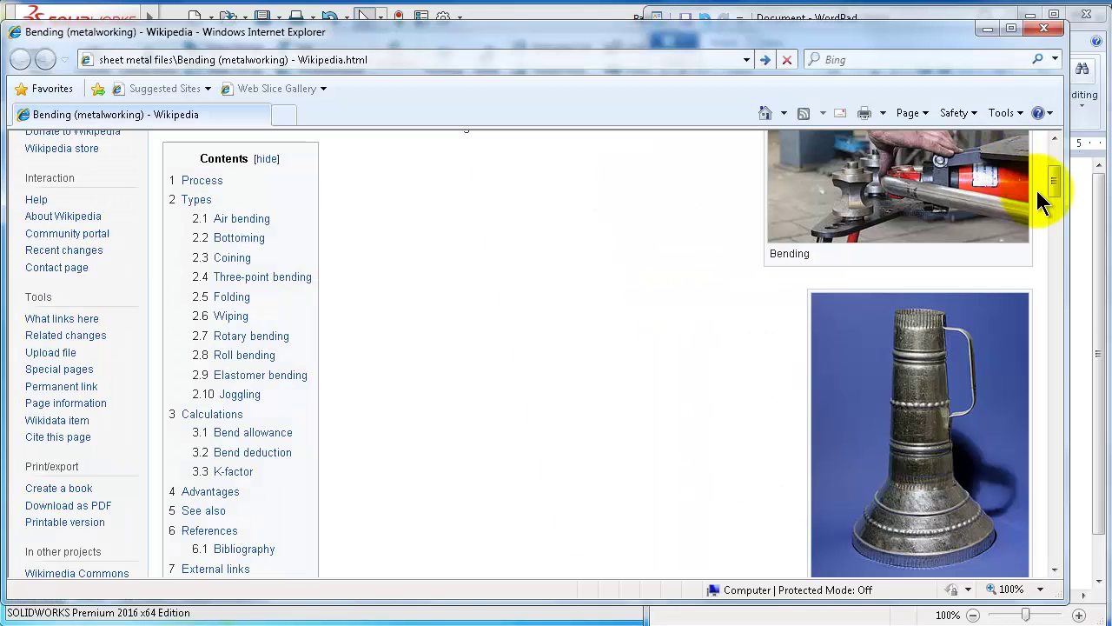
left_click_drag(1048, 199, 1022, 181)
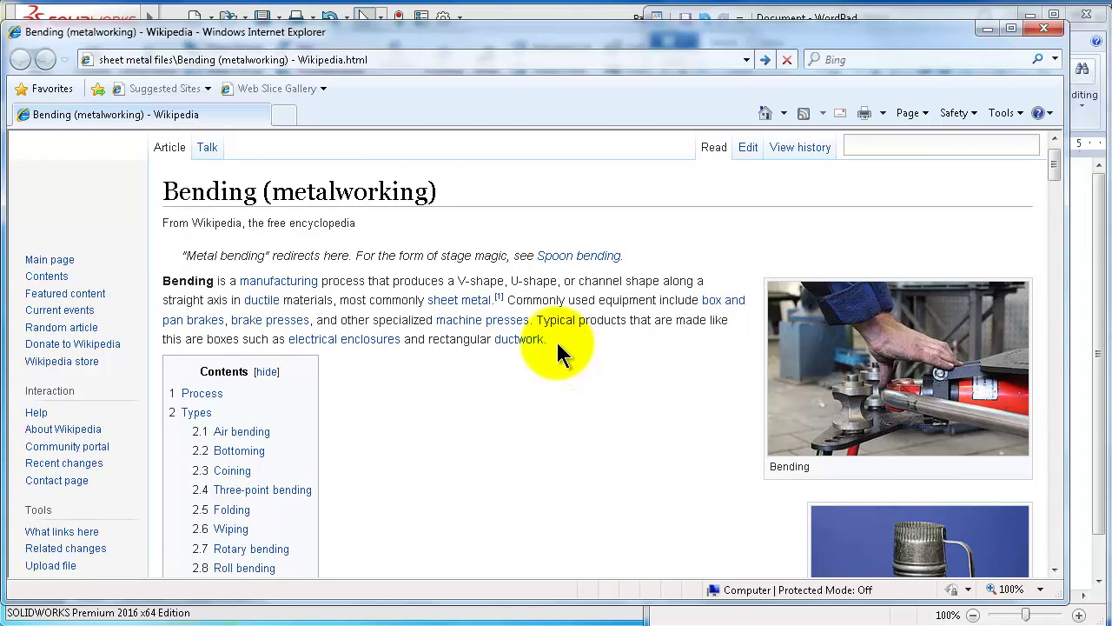
scroll(558, 353, "down", 3)
scroll(553, 344, "down", 15)
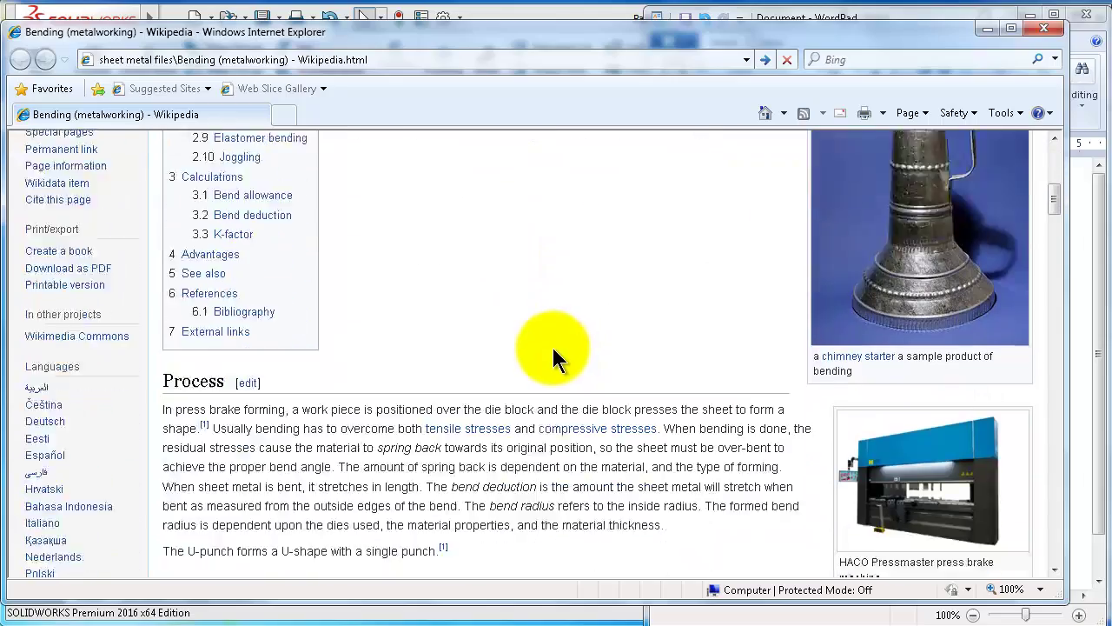
scroll(550, 347, "down", 15)
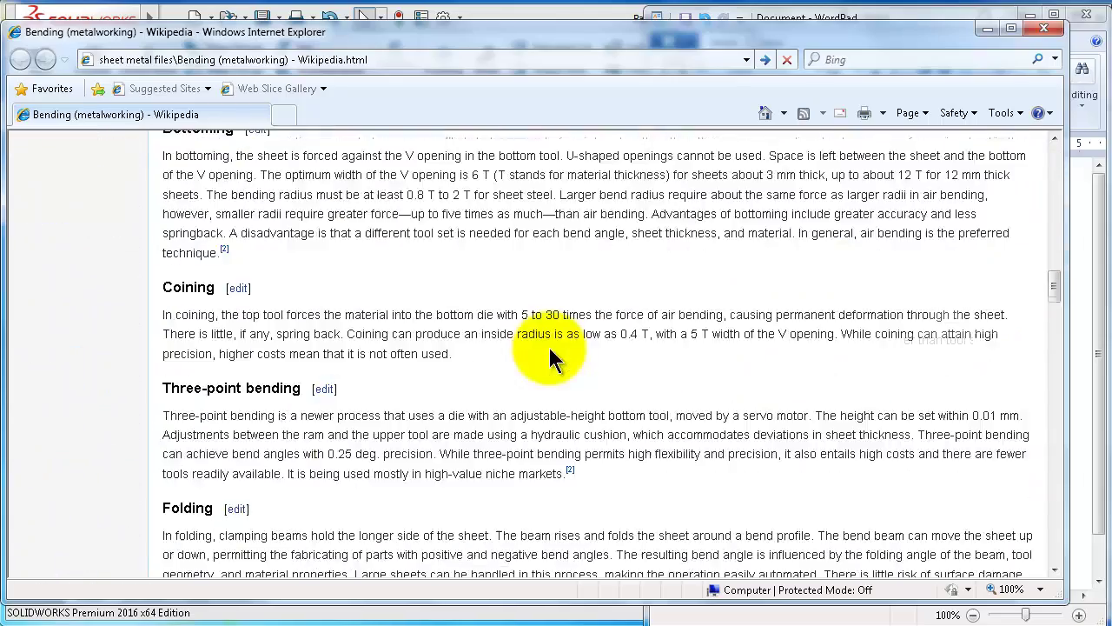
scroll(549, 348, "down", 6)
scroll(549, 348, "up", 12)
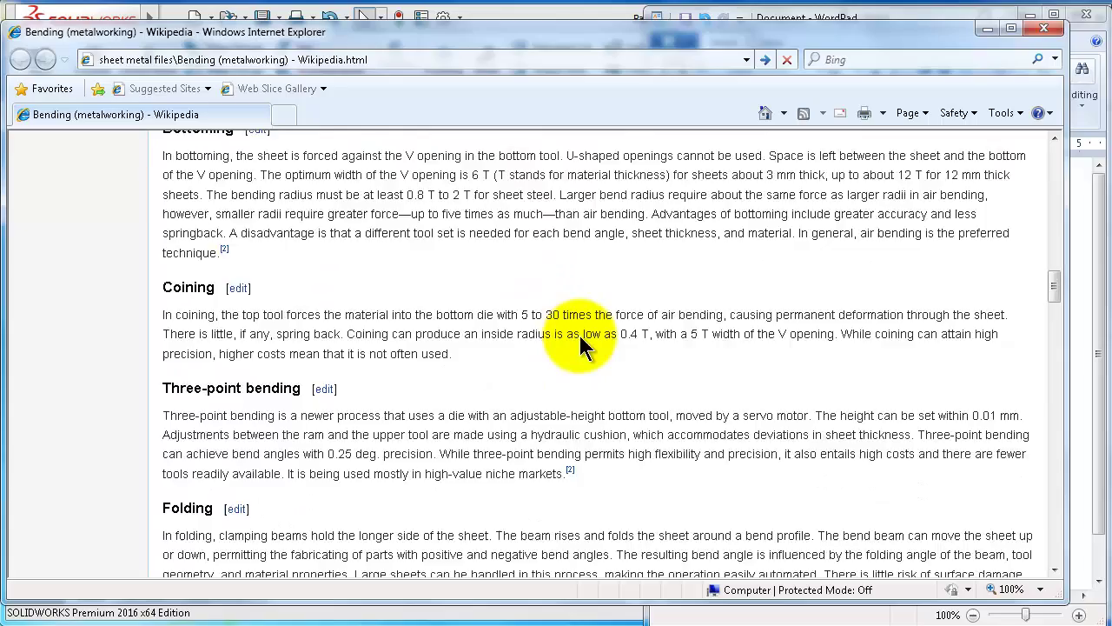
scroll(658, 335, "up", 3)
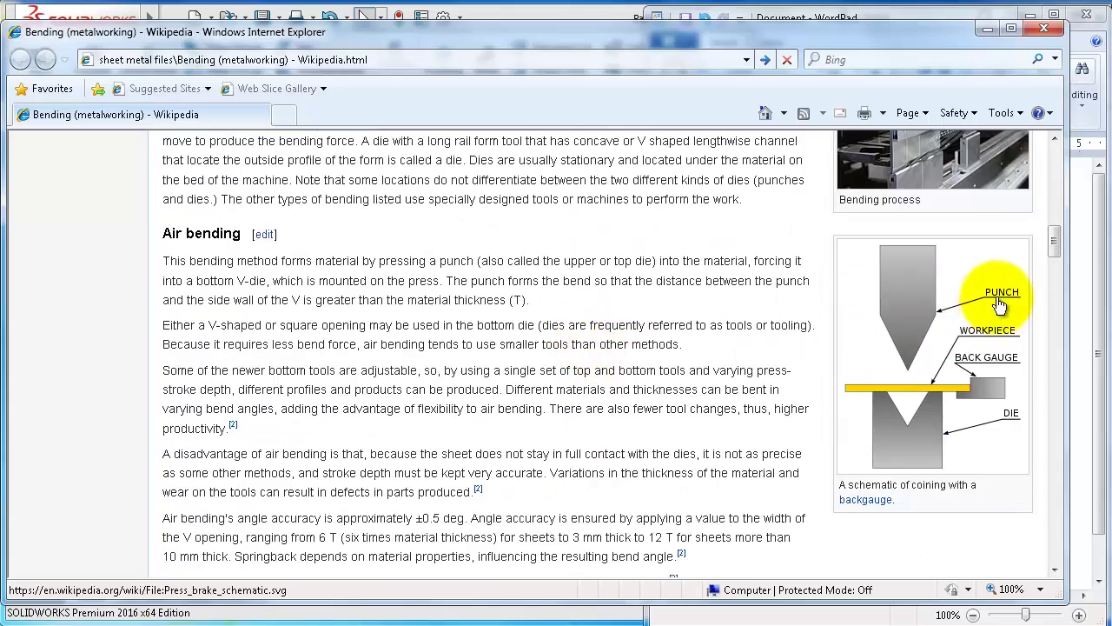
Find the article's Calculations section and review the keys used in its formulas.
left_click_drag(1051, 246, 633, 319)
scroll(626, 314, "down", 5)
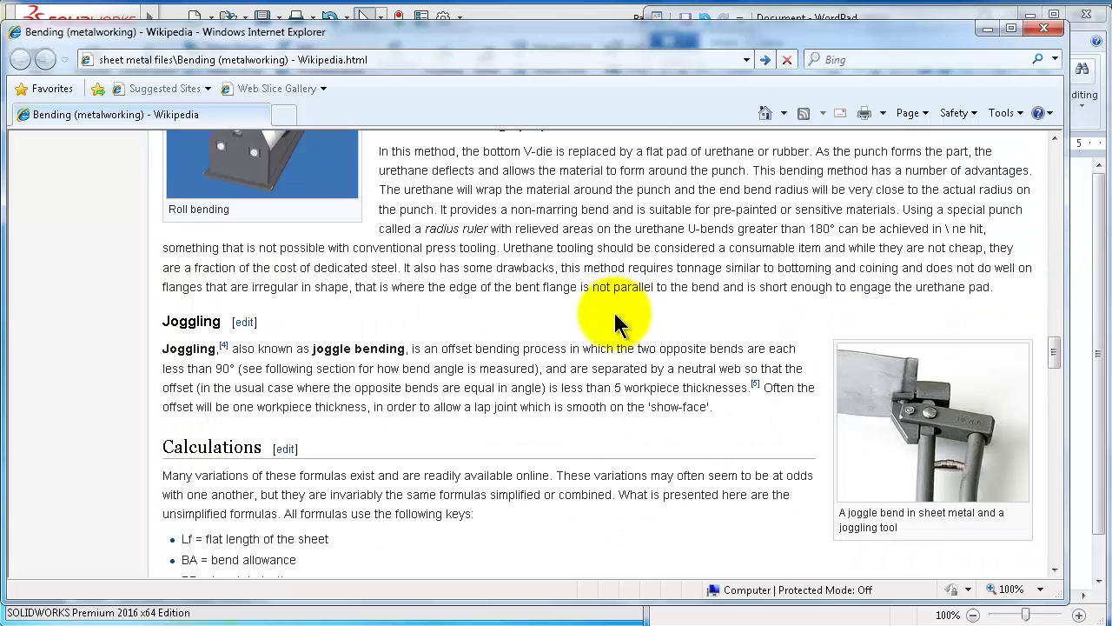
scroll(613, 312, "down", 4)
scroll(608, 317, "up", 2)
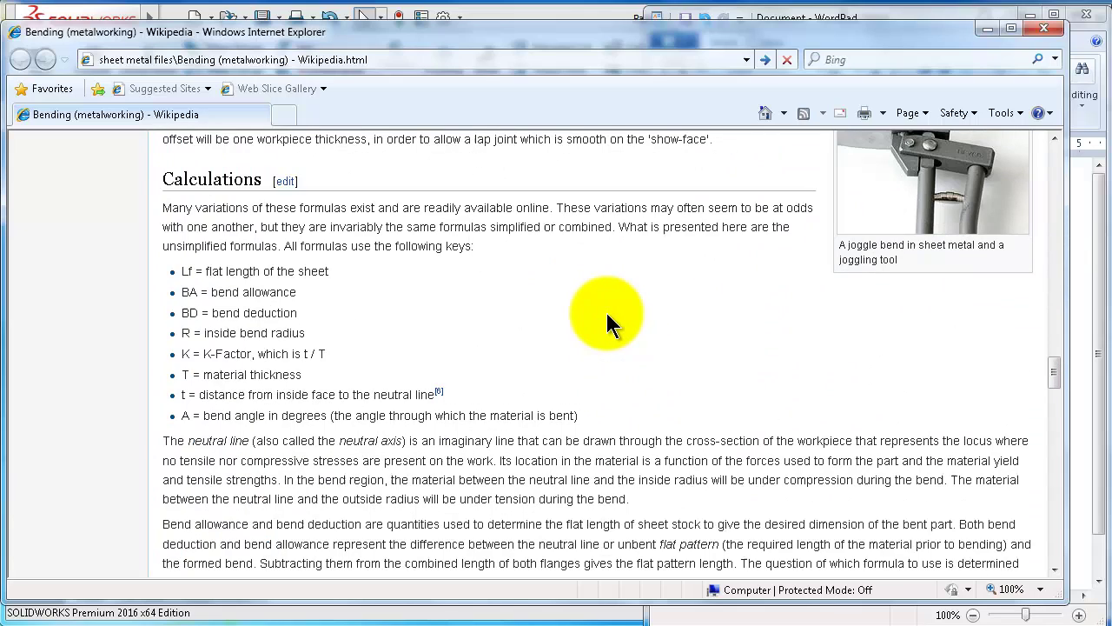
scroll(617, 304, "up", 2)
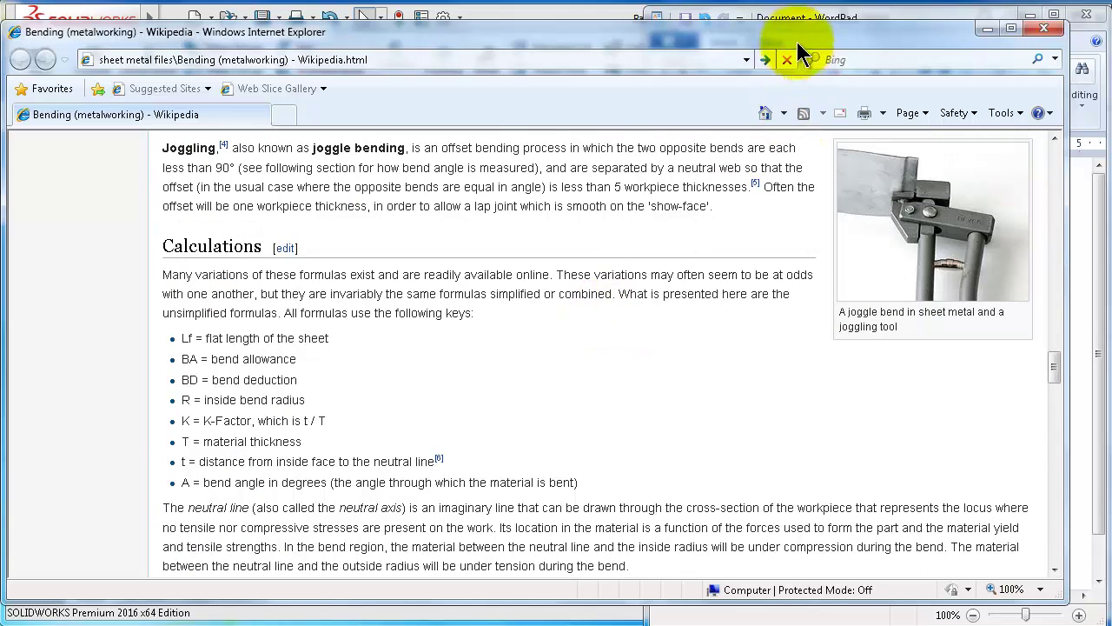
Enlarge the browser window and review the article's bend allowance, bend deduction and K-factor sections down to the K-factor table.
left_click_drag(799, 35, 809, 22)
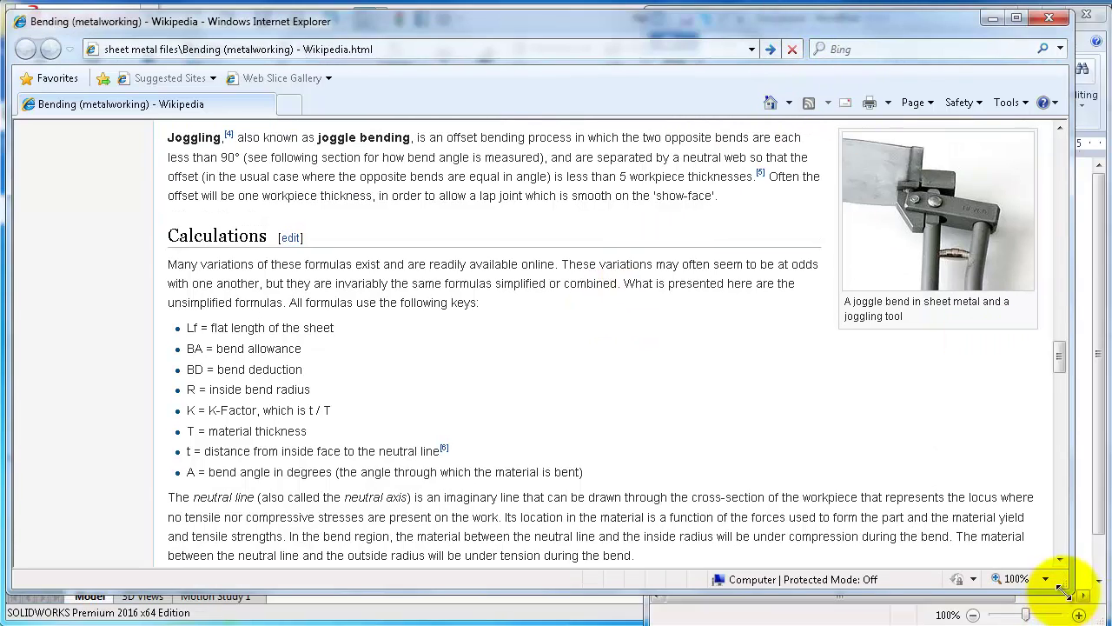
left_click_drag(1064, 591, 1096, 622)
scroll(457, 266, "down", 5)
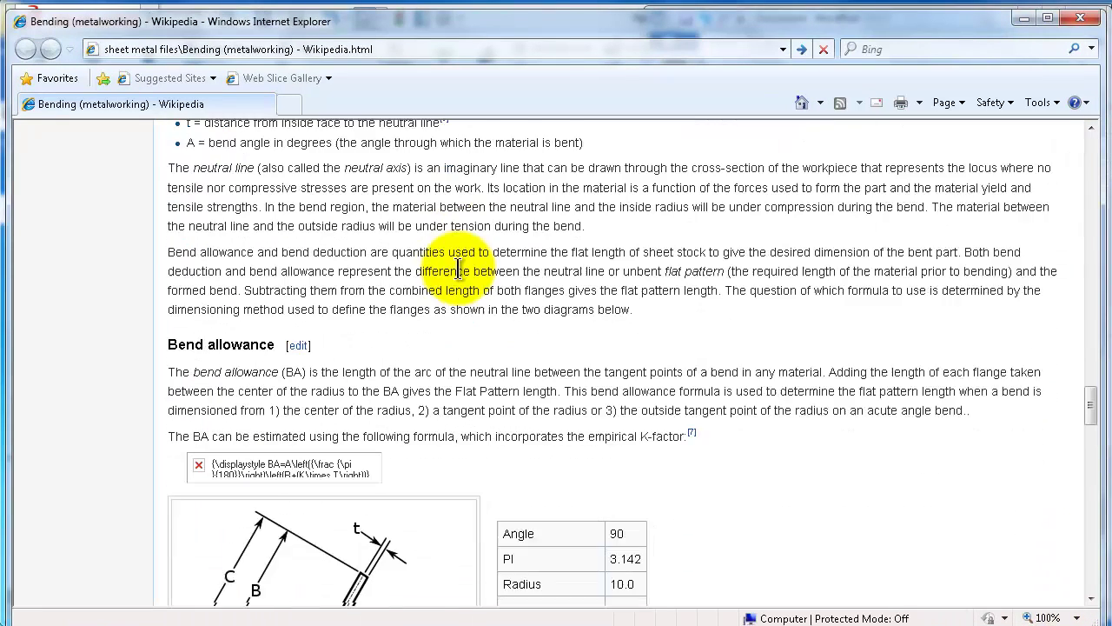
scroll(457, 266, "down", 5)
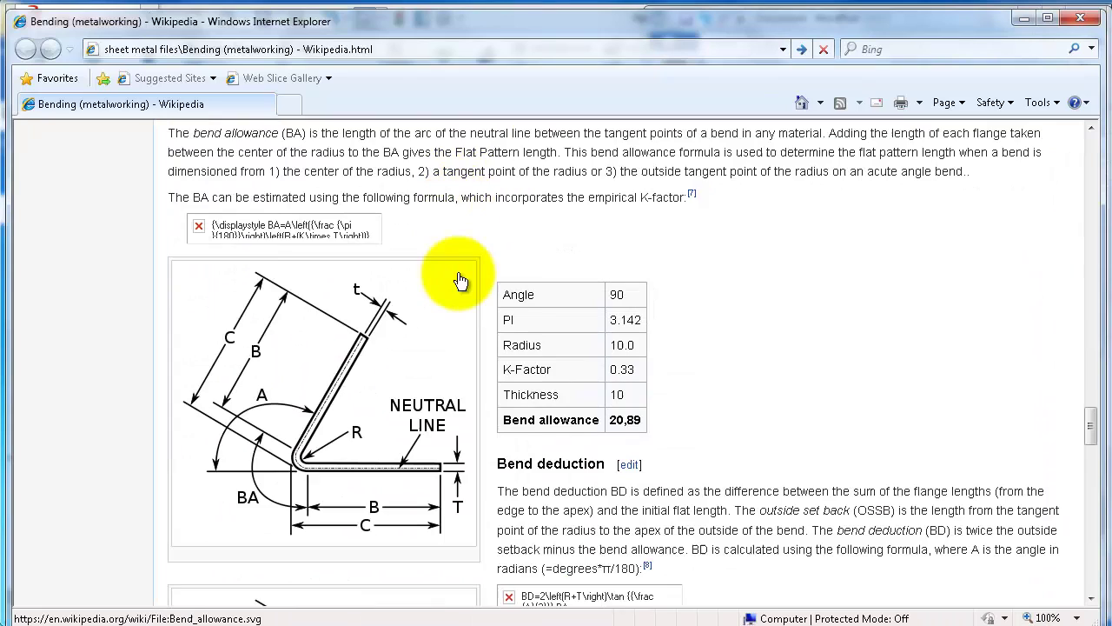
scroll(460, 280, "down", 7)
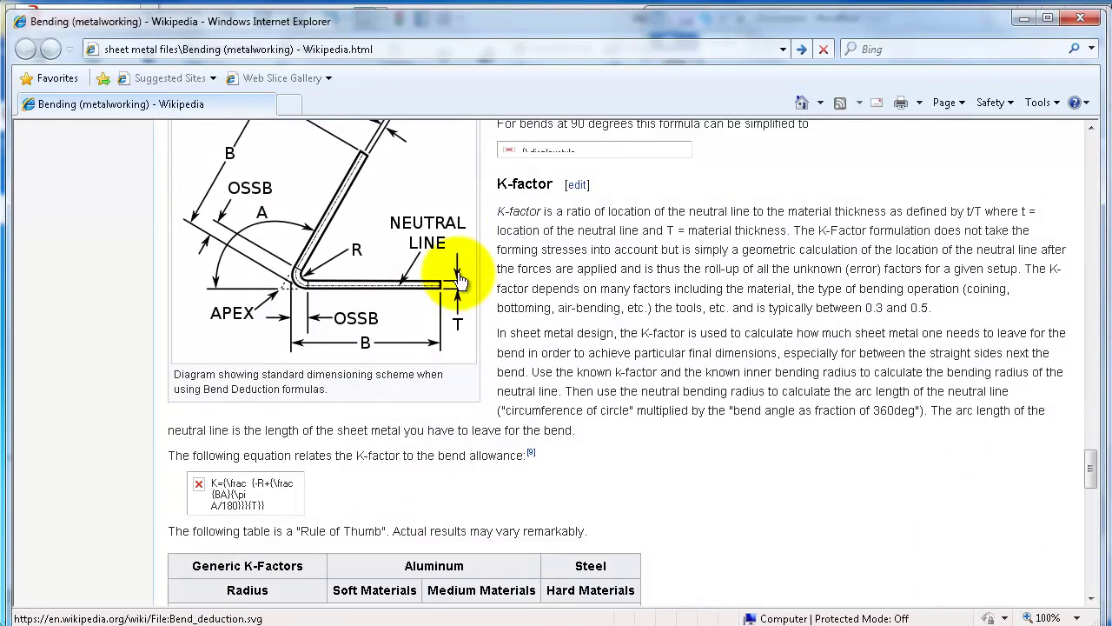
scroll(461, 283, "down", 3)
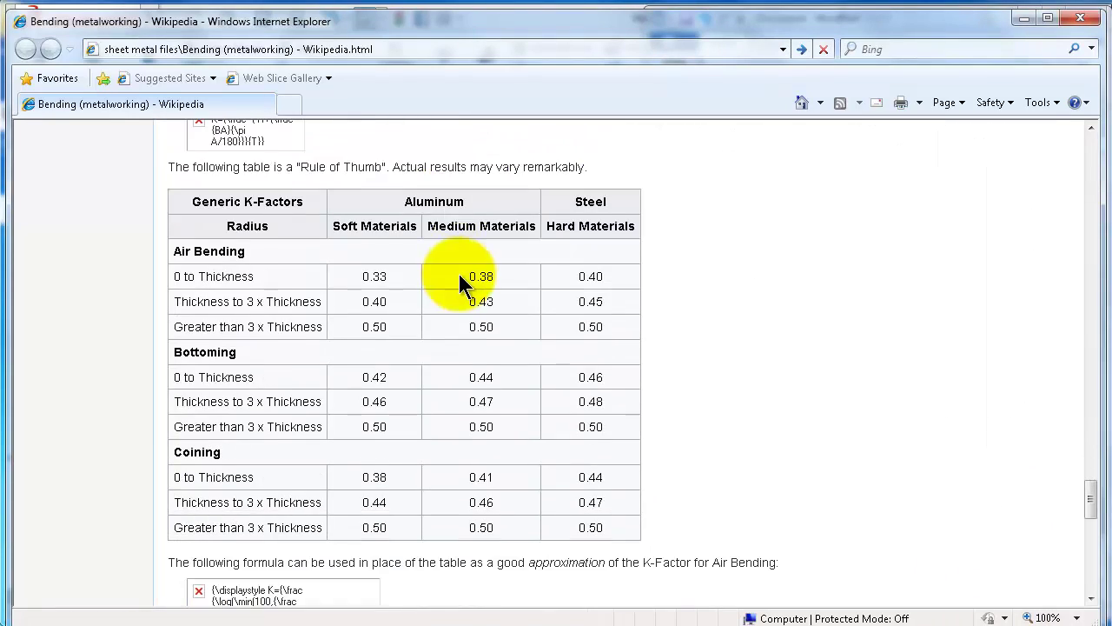
Highlight the whole rule-of-thumb K-factor table, clear the selection and highlight its Generic K-Factors heading.
left_click_drag(179, 203, 658, 529)
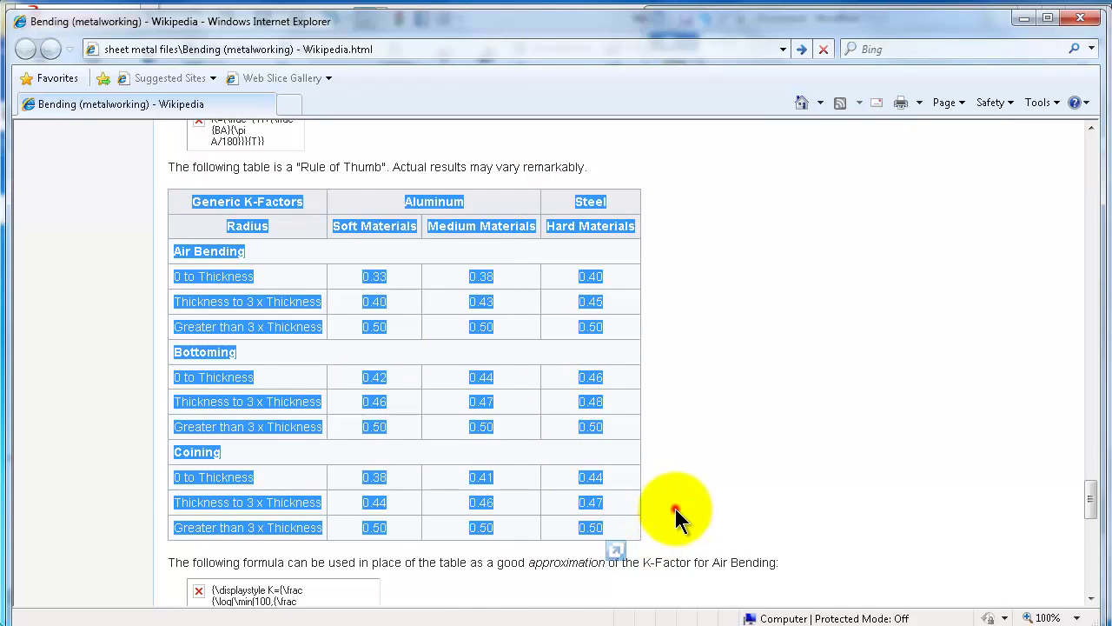
left_click(675, 508)
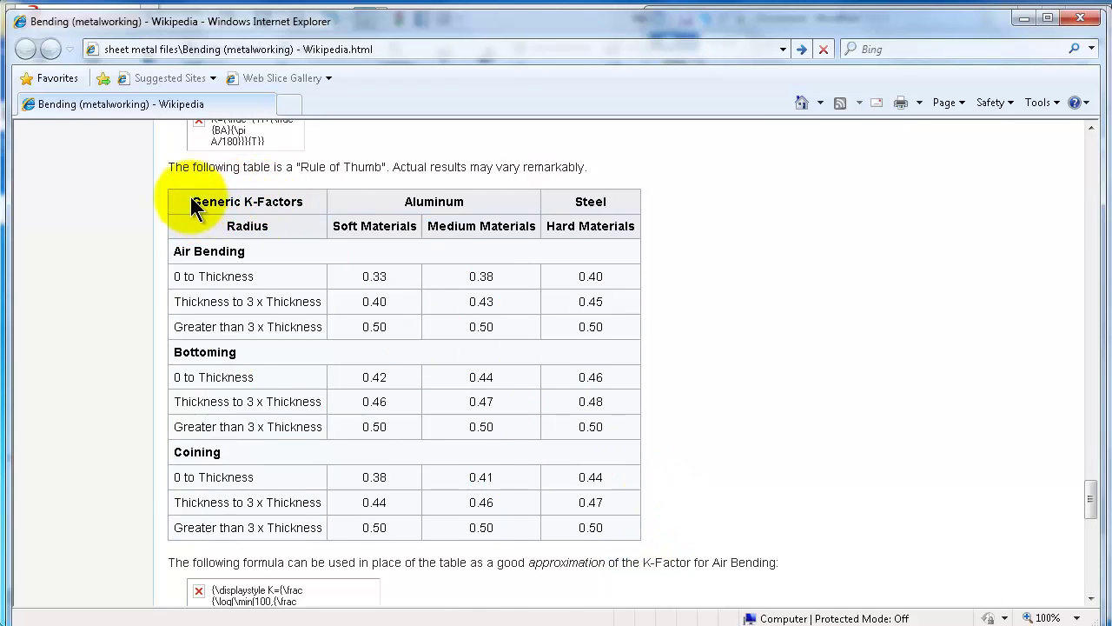
left_click_drag(192, 205, 353, 198)
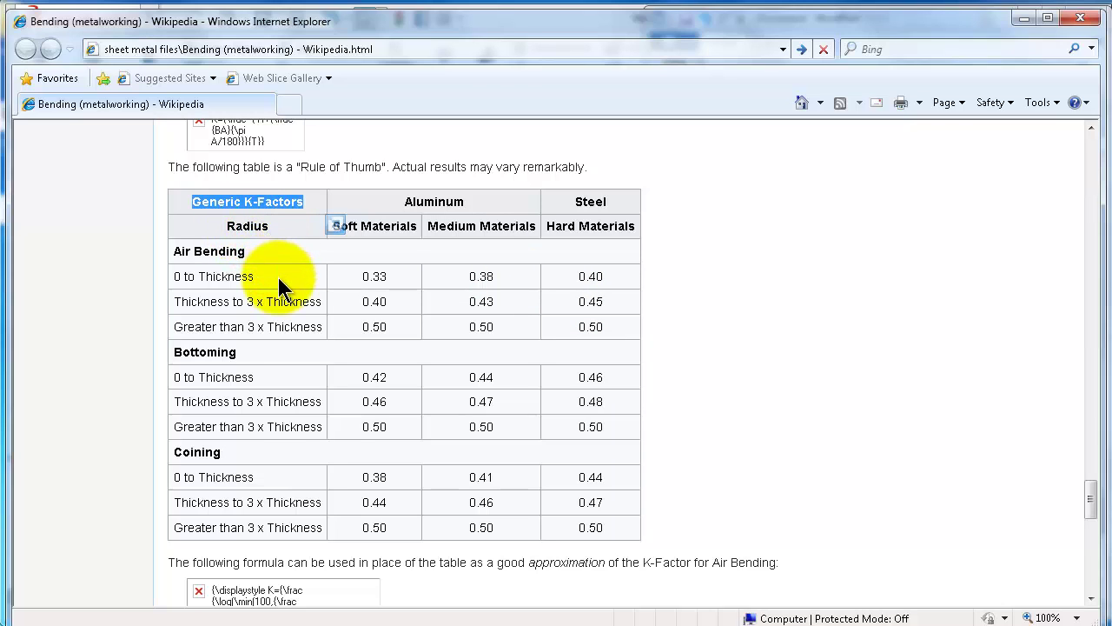
Switch to SolidWorks and check the bend radius and thickness in the Sheet-Metal feature's definition.
left_click(1022, 19)
left_click(399, 270)
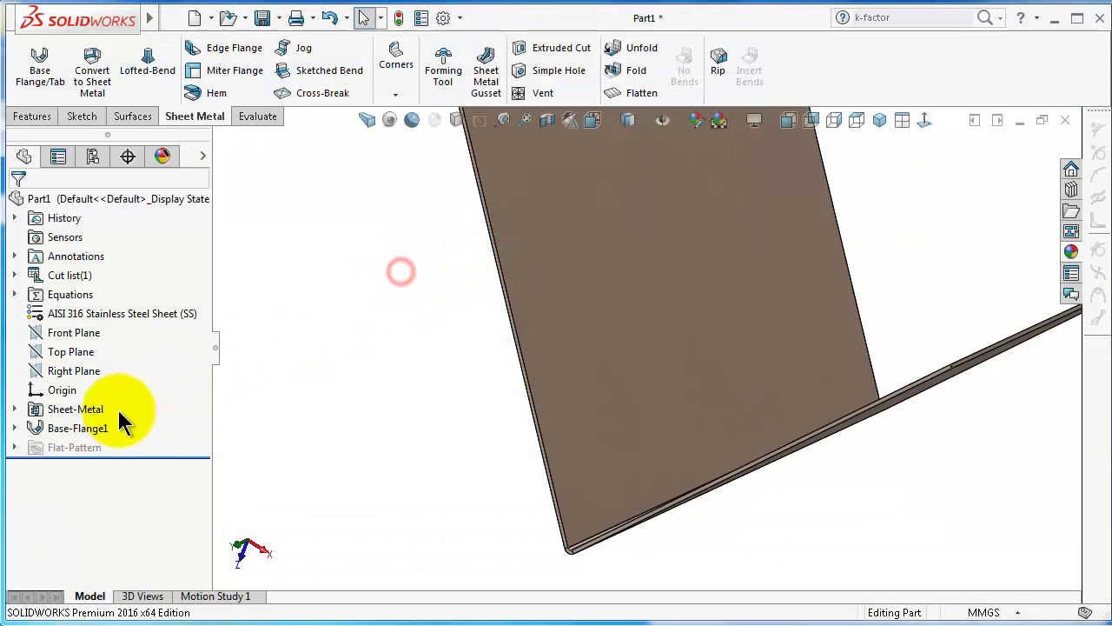
left_click(83, 409)
left_click(83, 373)
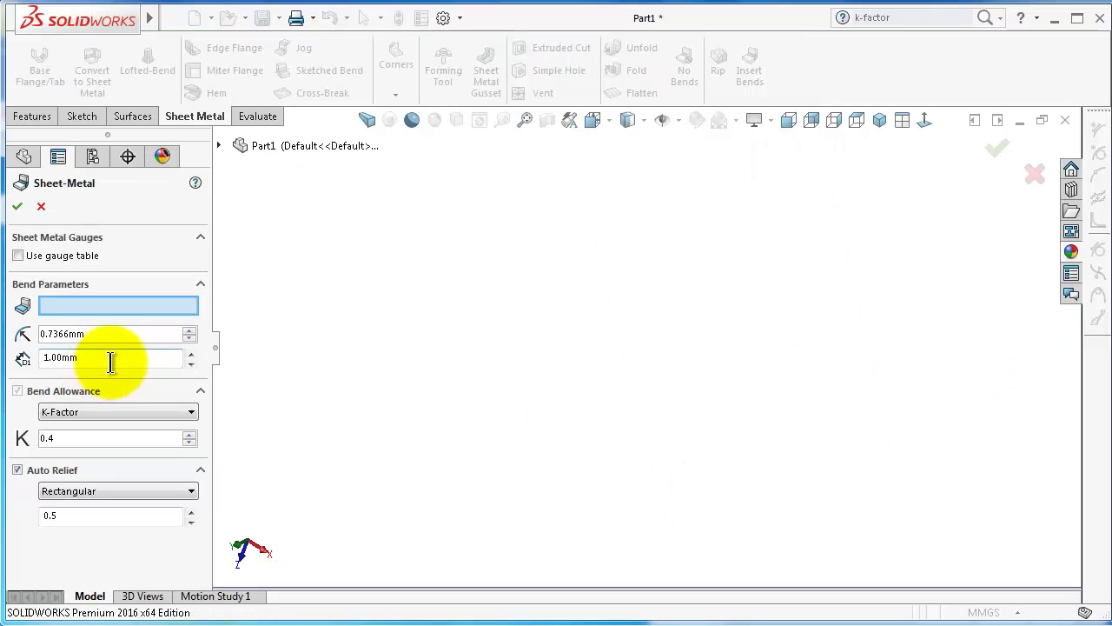
left_click_drag(112, 340, 25, 335)
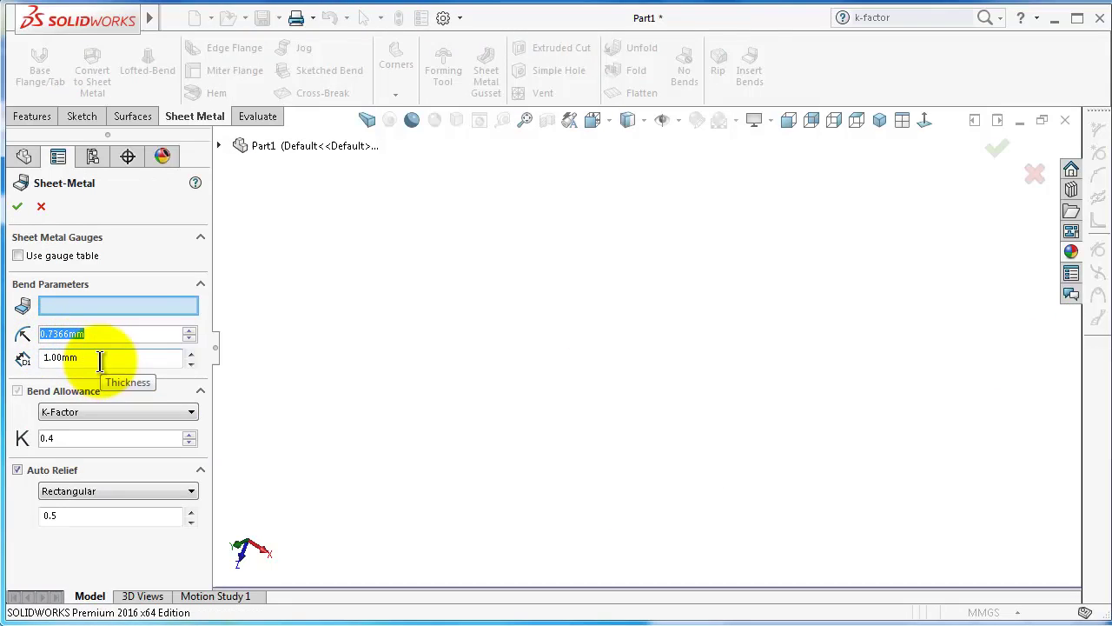
left_click_drag(104, 360, 25, 360)
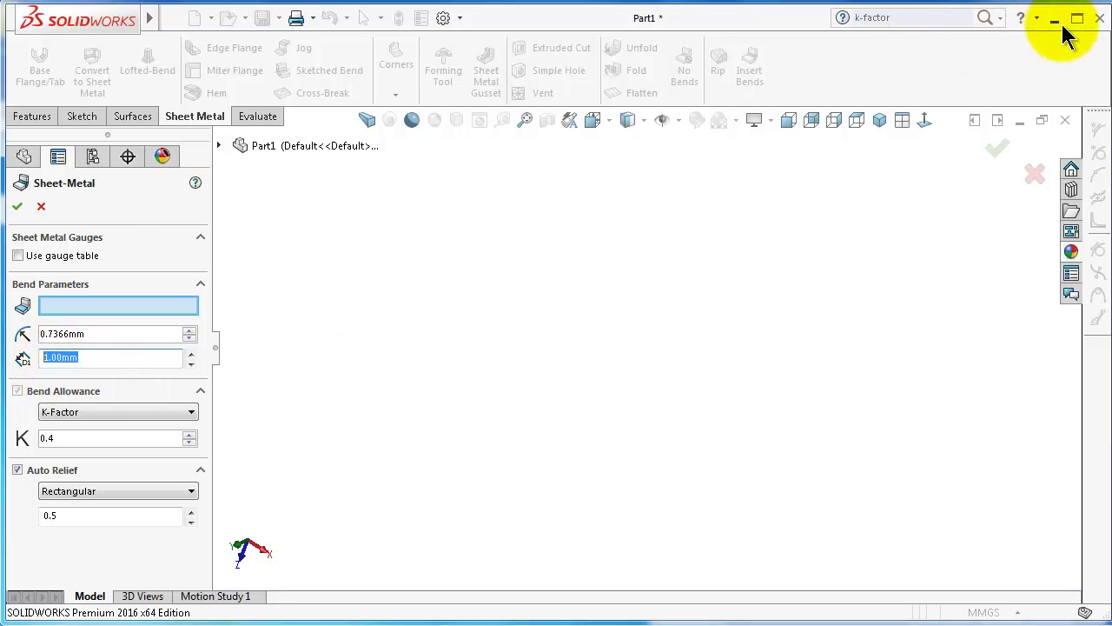
left_click(17, 206)
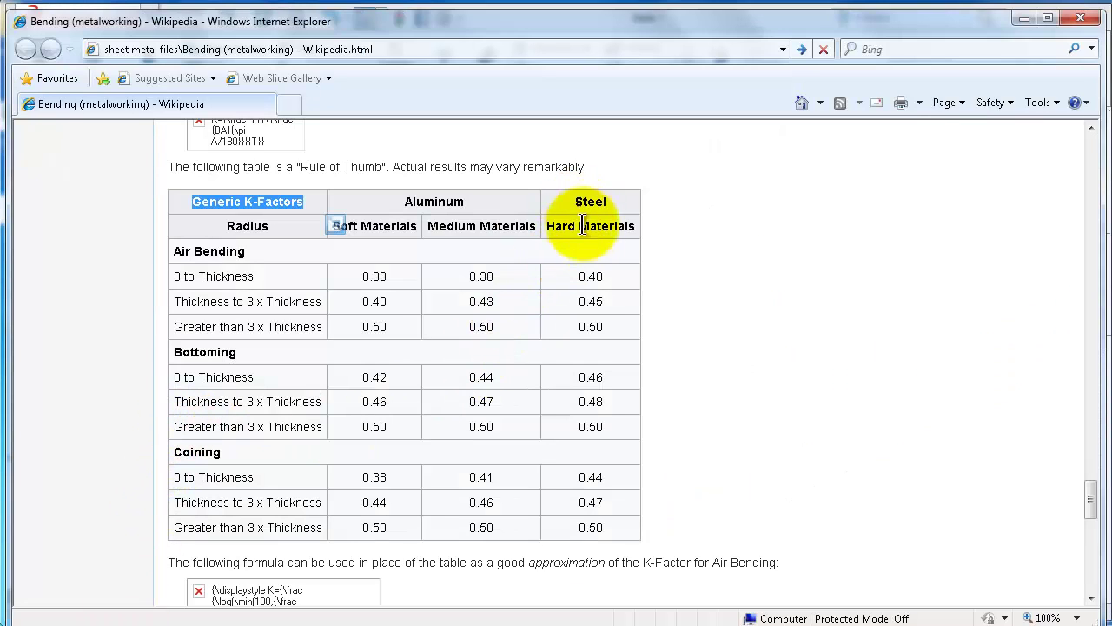
In the article's K-factor table, look up the air bending value for steel with a radius of 0 to Thickness.
double_click(582, 276)
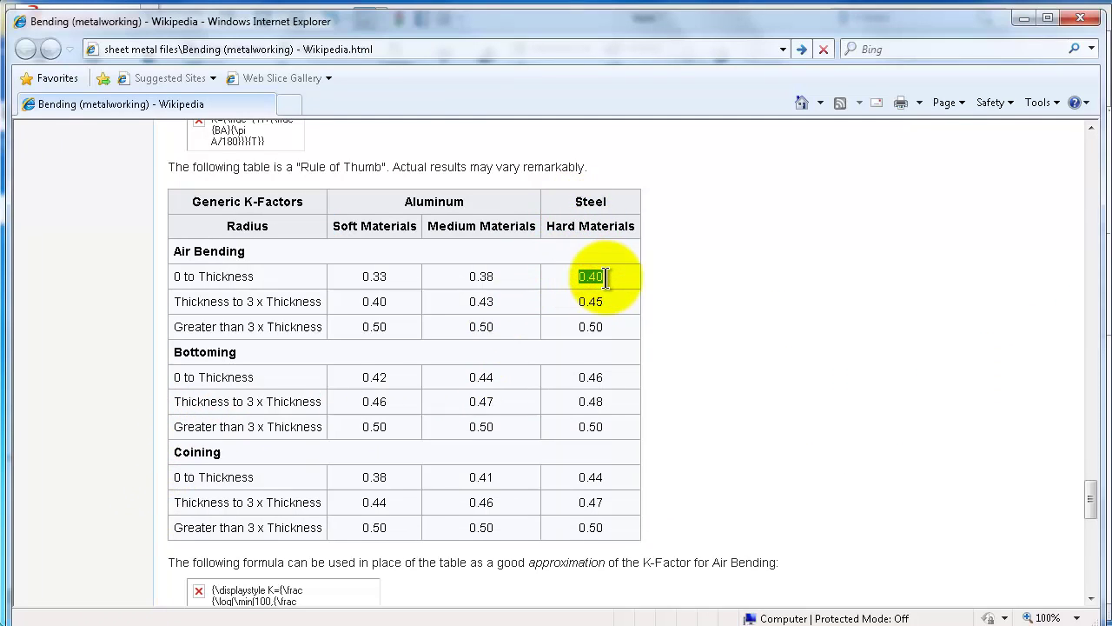
left_click(591, 277)
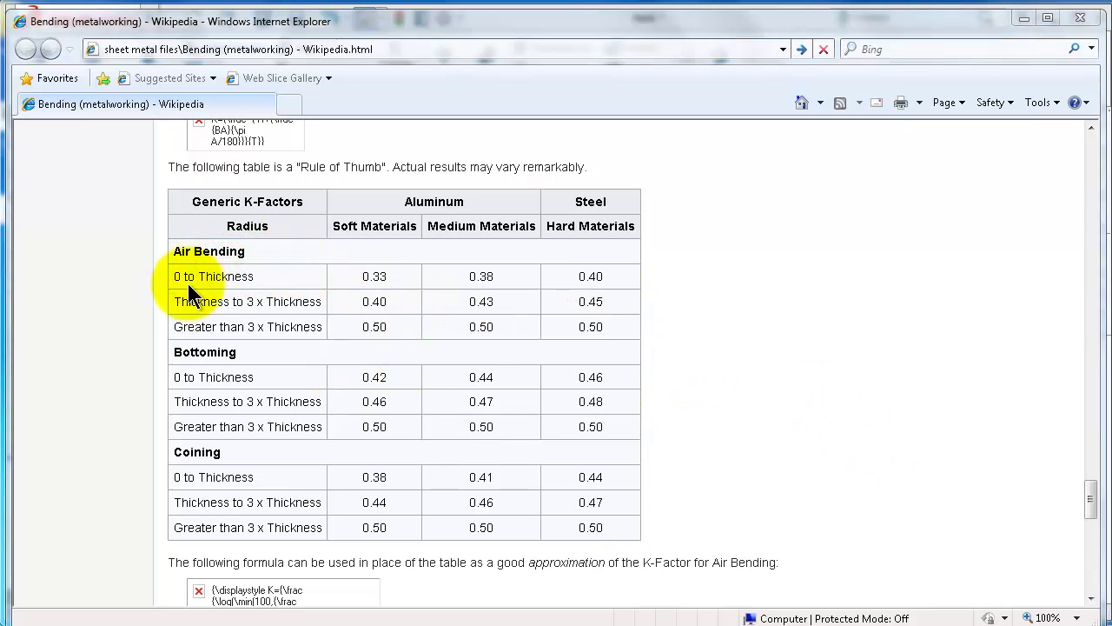
left_click_drag(227, 226, 281, 224)
left_click(280, 225)
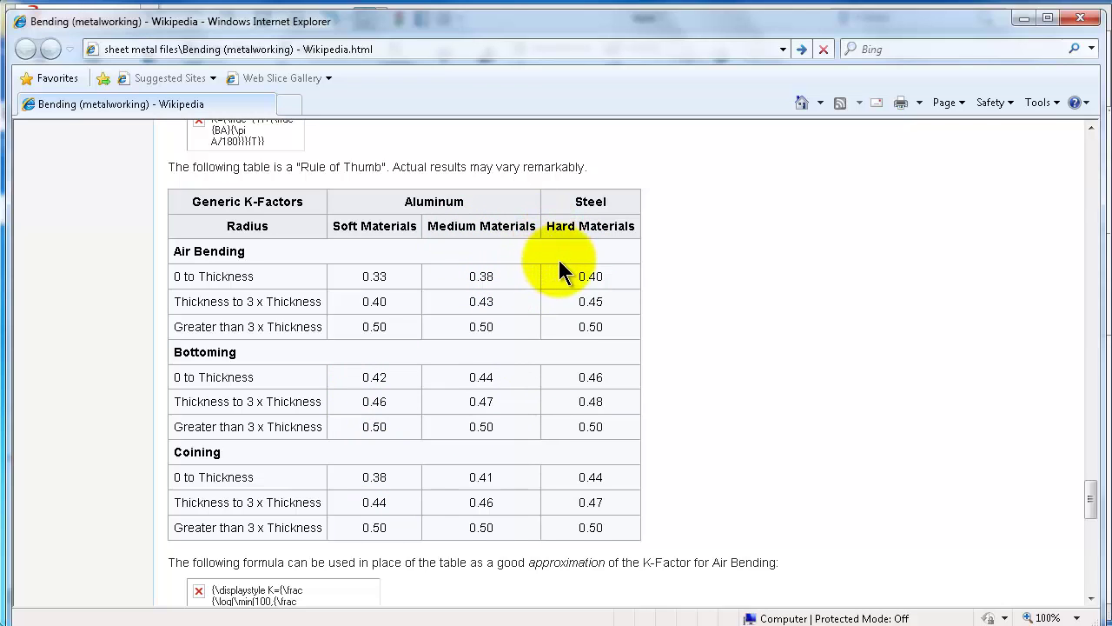
double_click(579, 203)
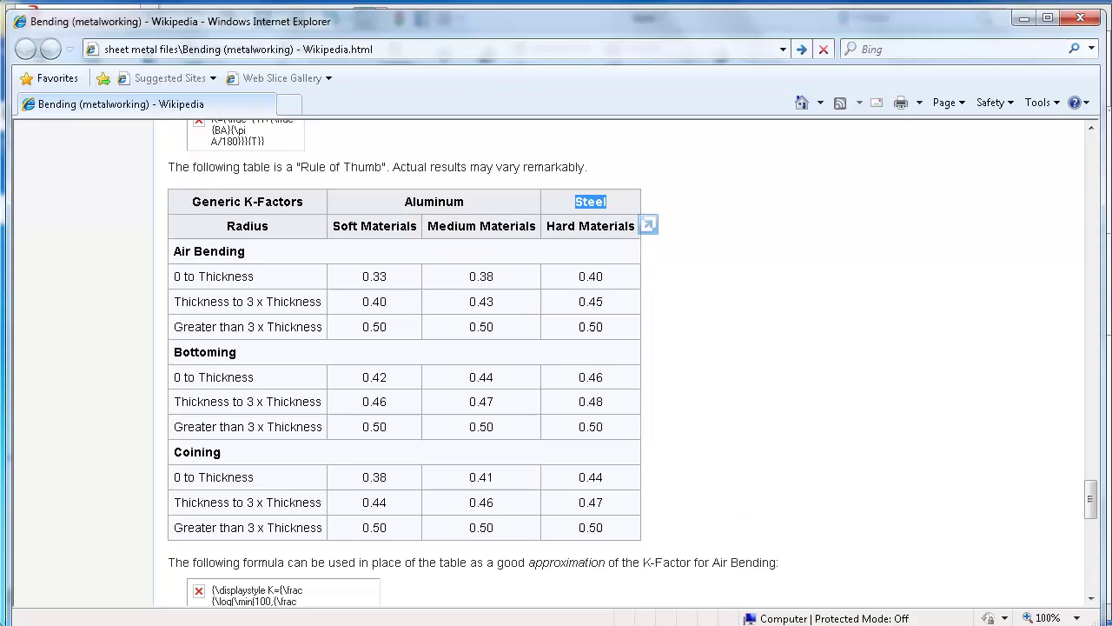
left_click_drag(1092, 512, 1082, 457)
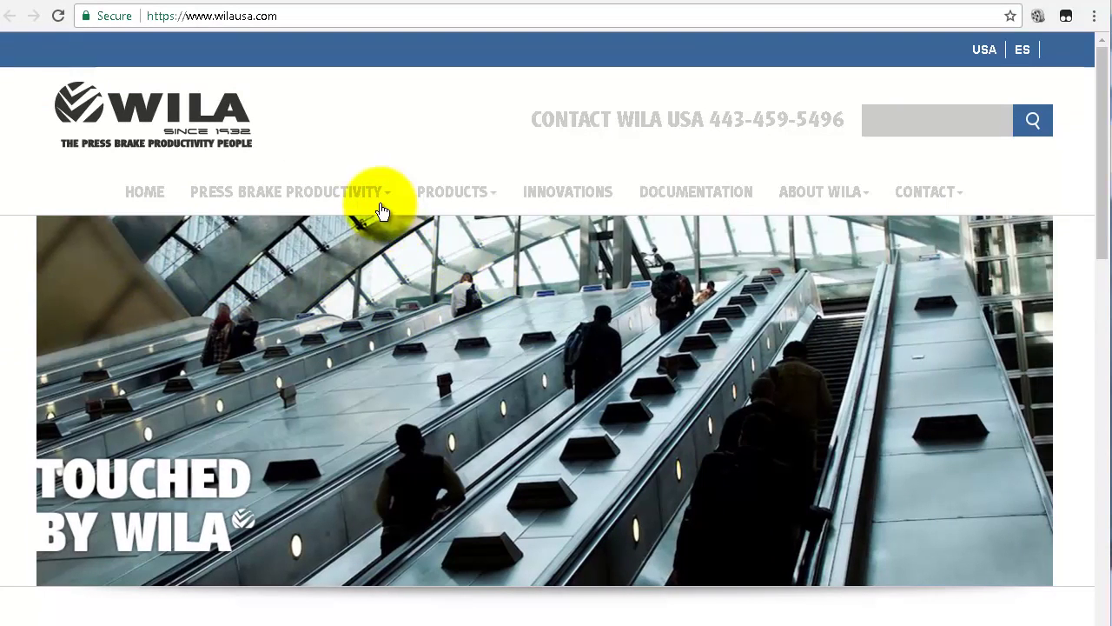
On the WILA USA website in Chrome, start the Tooling app and open its PBP Bend Deduction calculator.
mouse_move(379, 204)
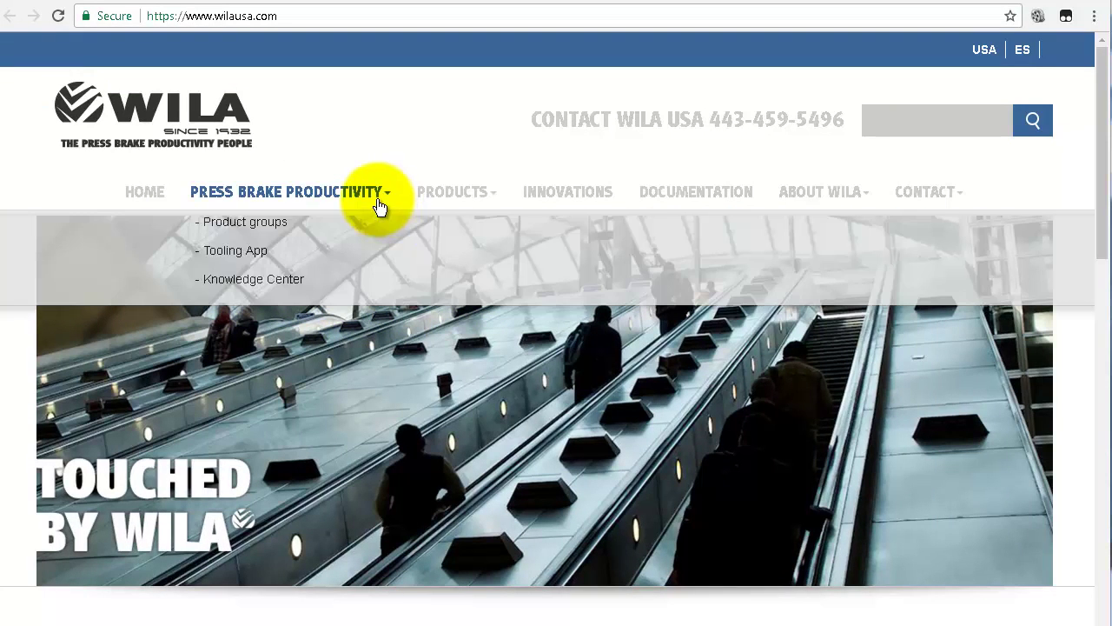
left_click(257, 253)
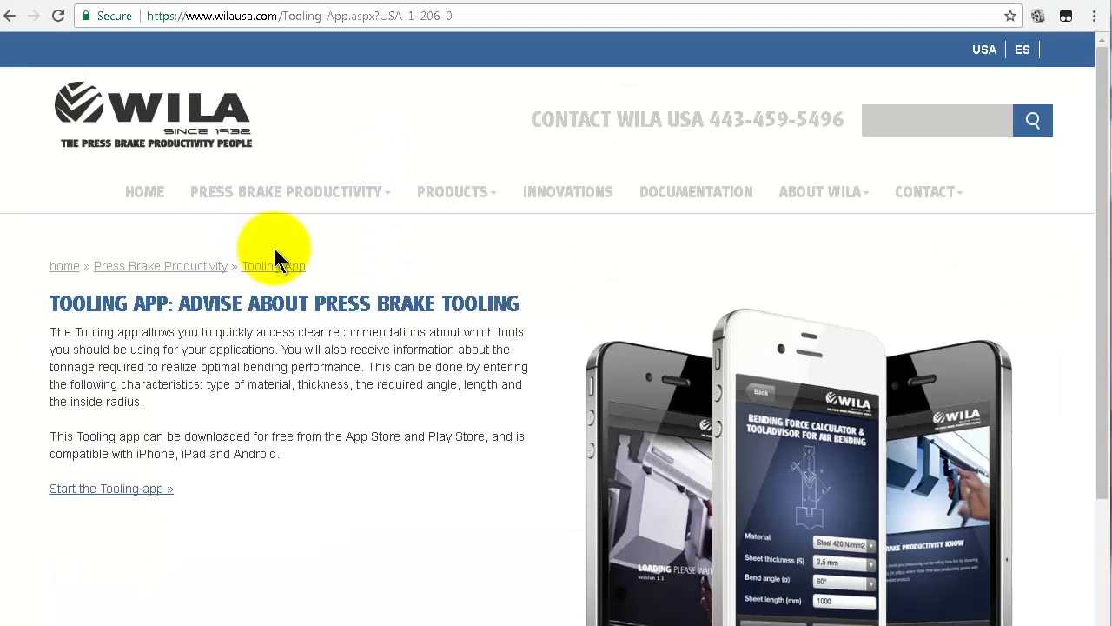
scroll(291, 247, "down", 2)
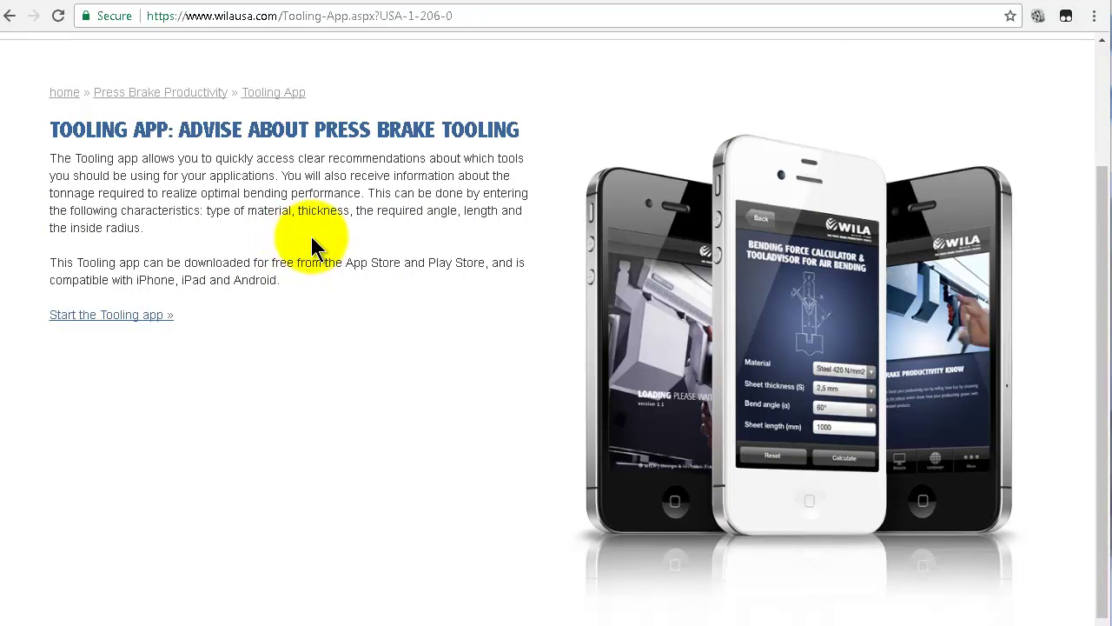
left_click(148, 316)
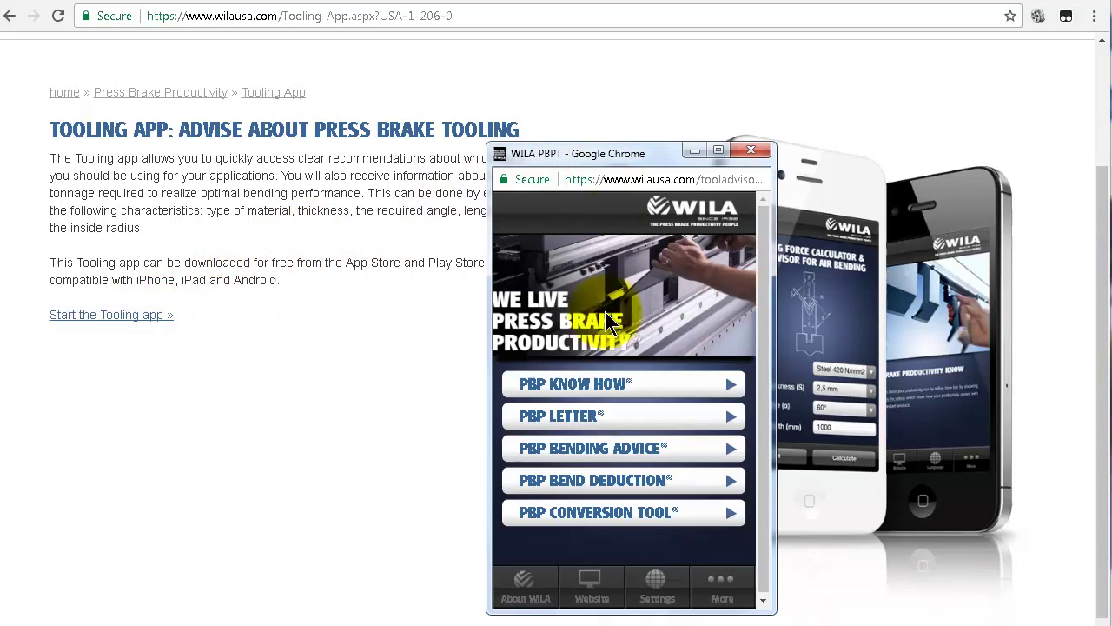
left_click(589, 488)
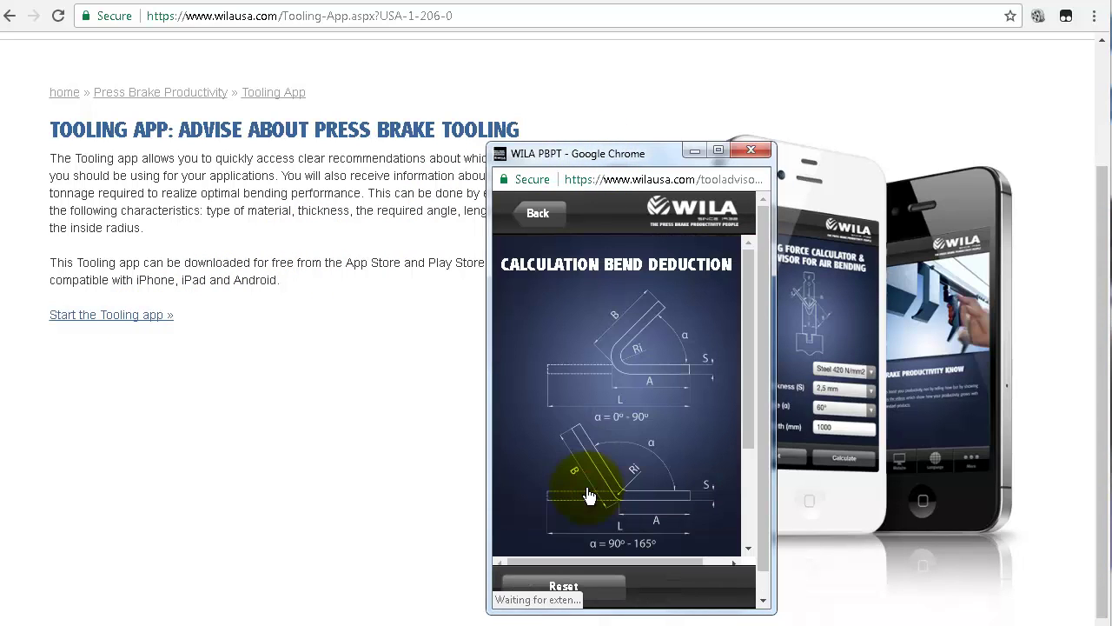
Move the bend deduction calculator window up the screen and widen it to fit the Calculate option.
left_click_drag(642, 151, 587, 87)
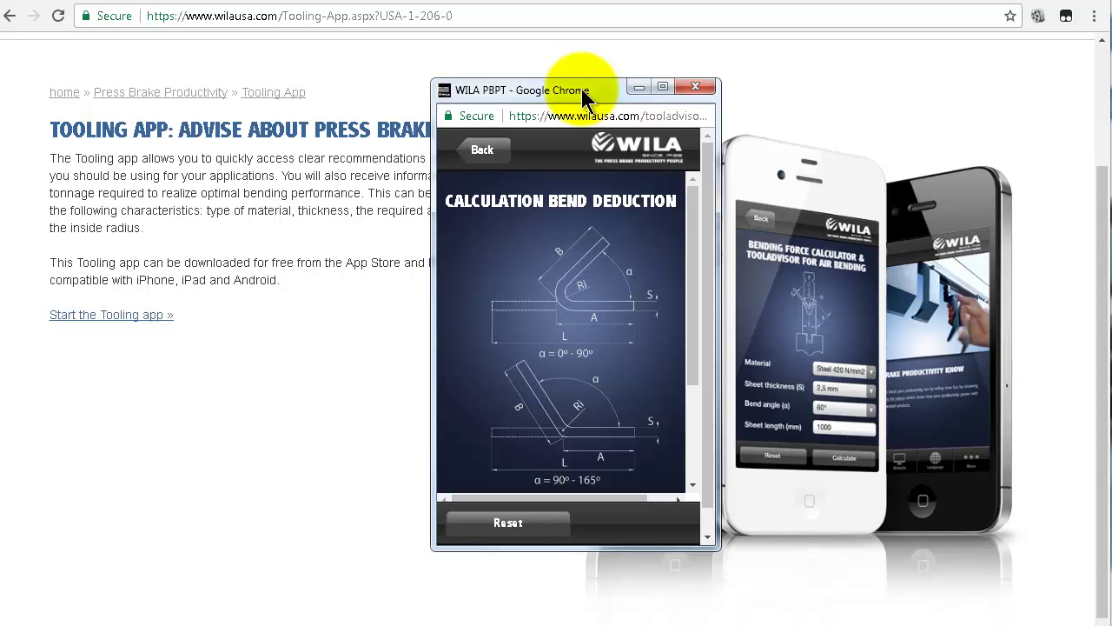
left_click_drag(432, 264, 365, 263)
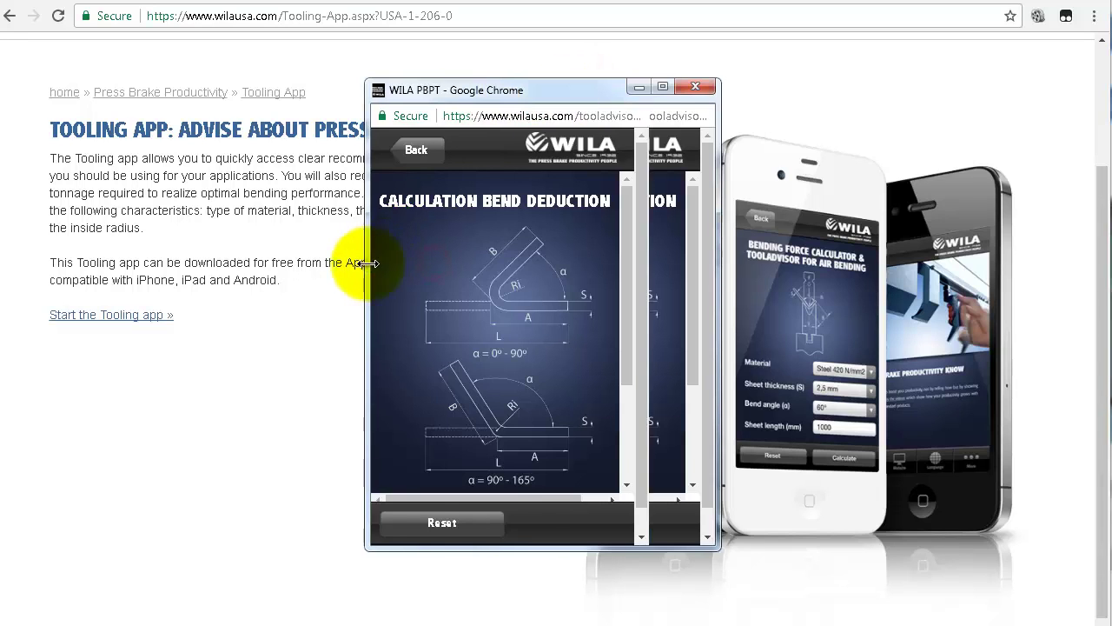
left_click_drag(610, 94, 611, 0)
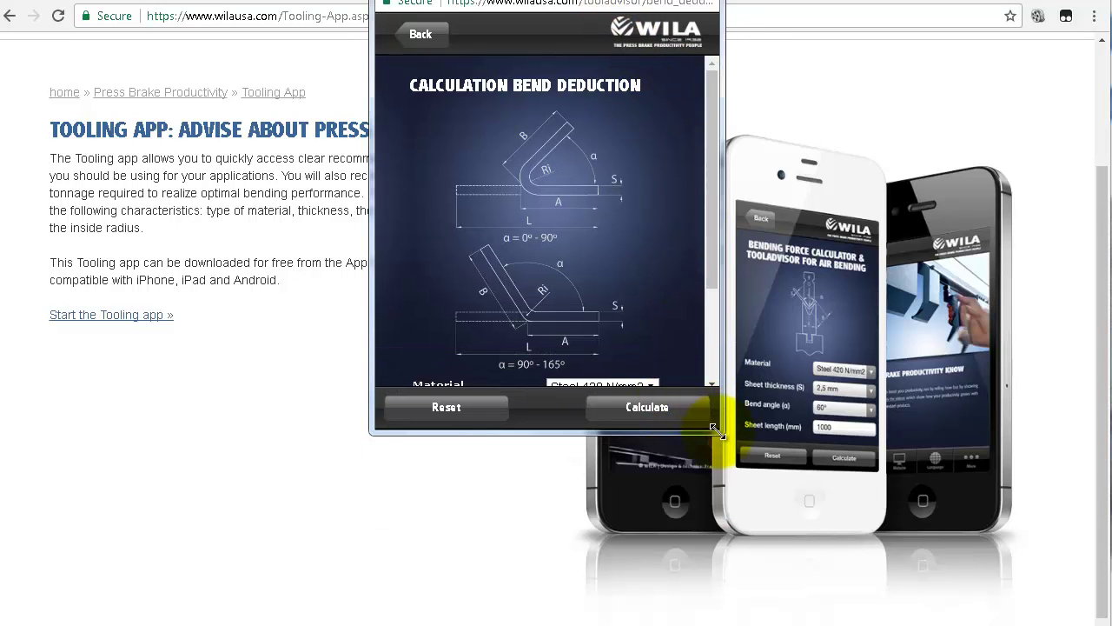
Enlarge the calculator window and set the material to Stainless 700 N/mm2, sheet thickness to 1 mm and bend angle to 75°.
left_click_drag(718, 431, 844, 608)
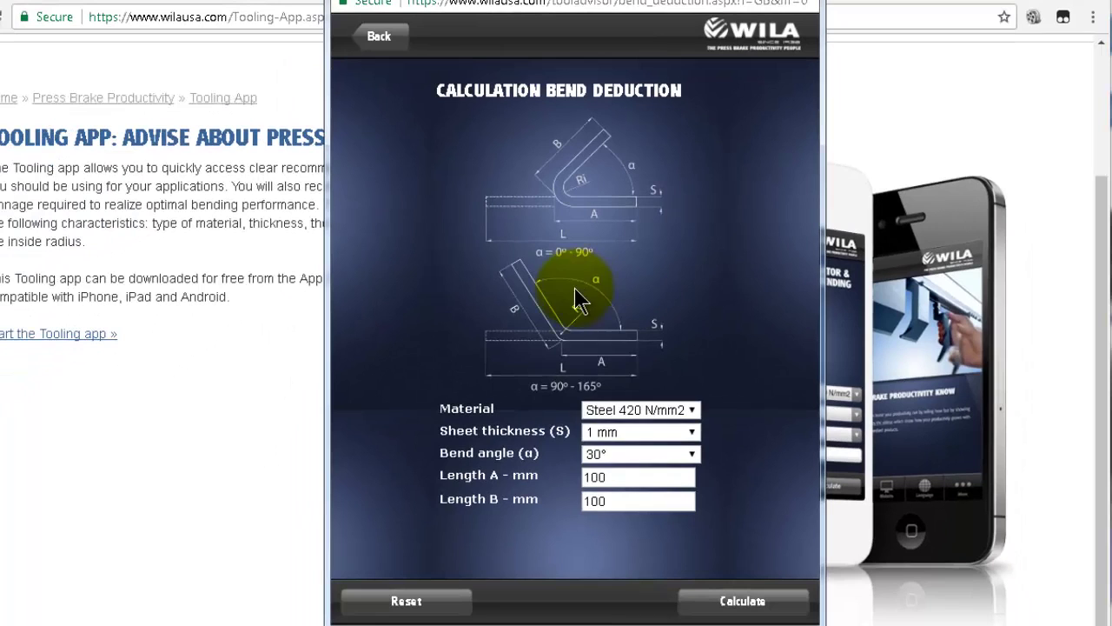
left_click(630, 410)
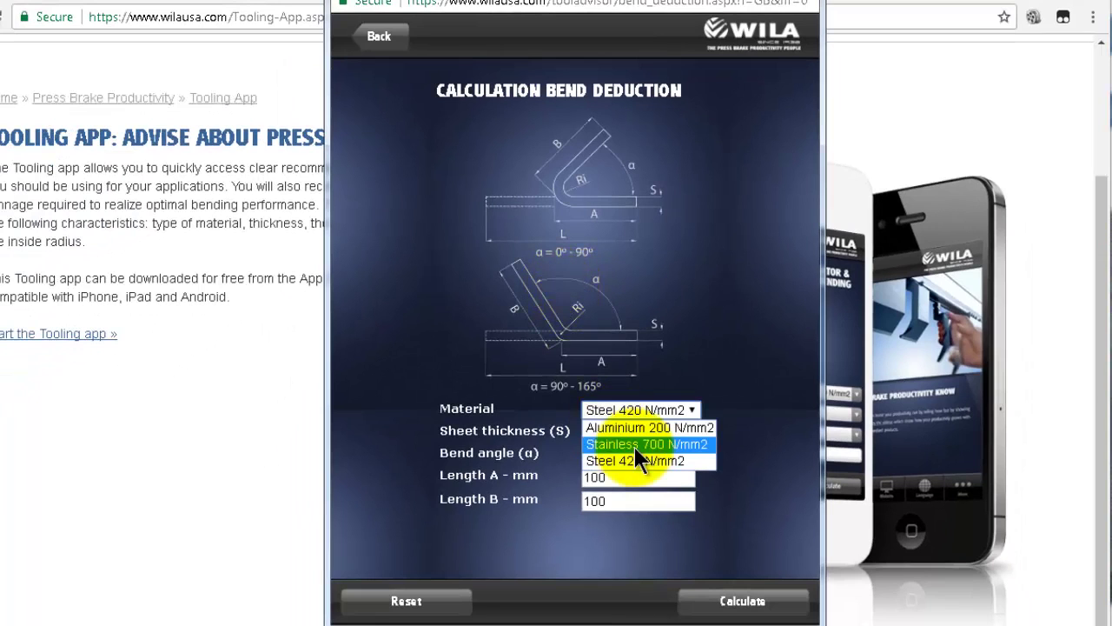
left_click(636, 447)
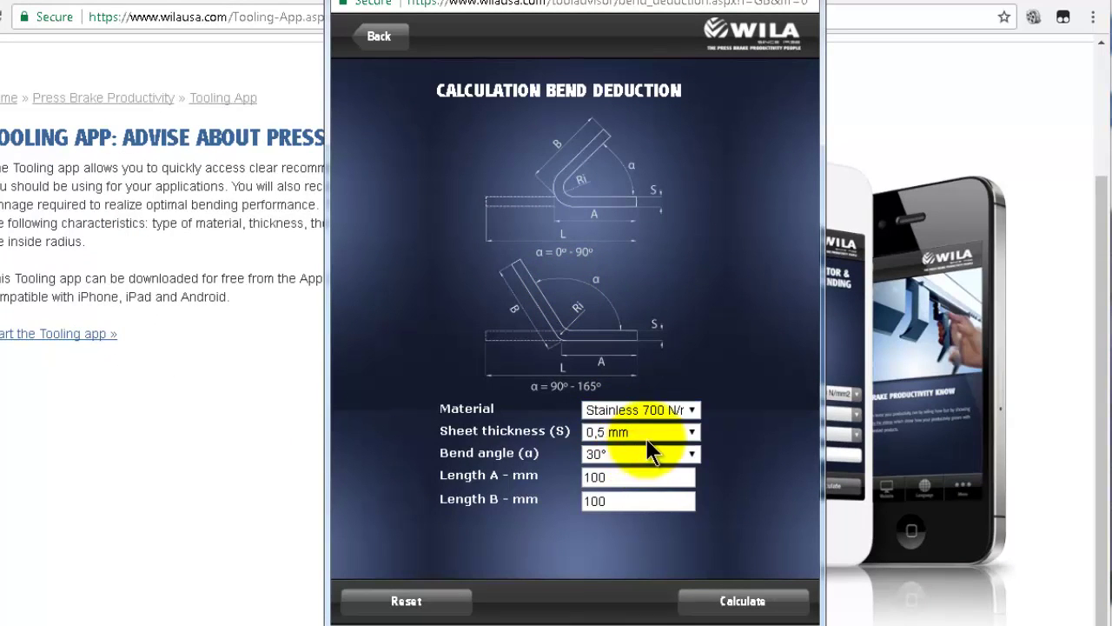
left_click(653, 432)
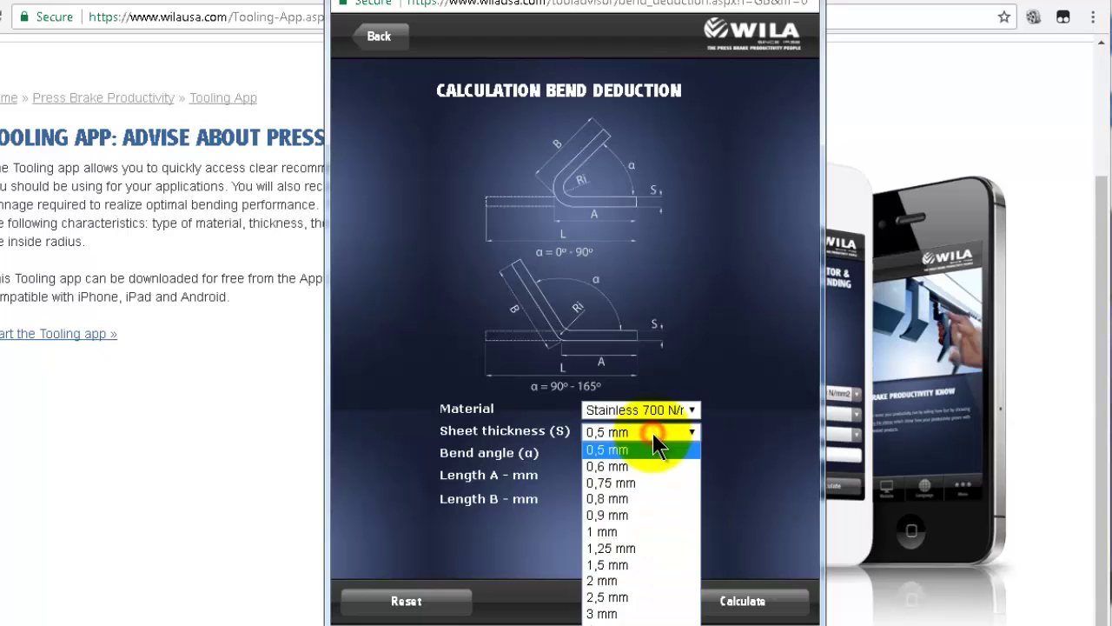
left_click(631, 534)
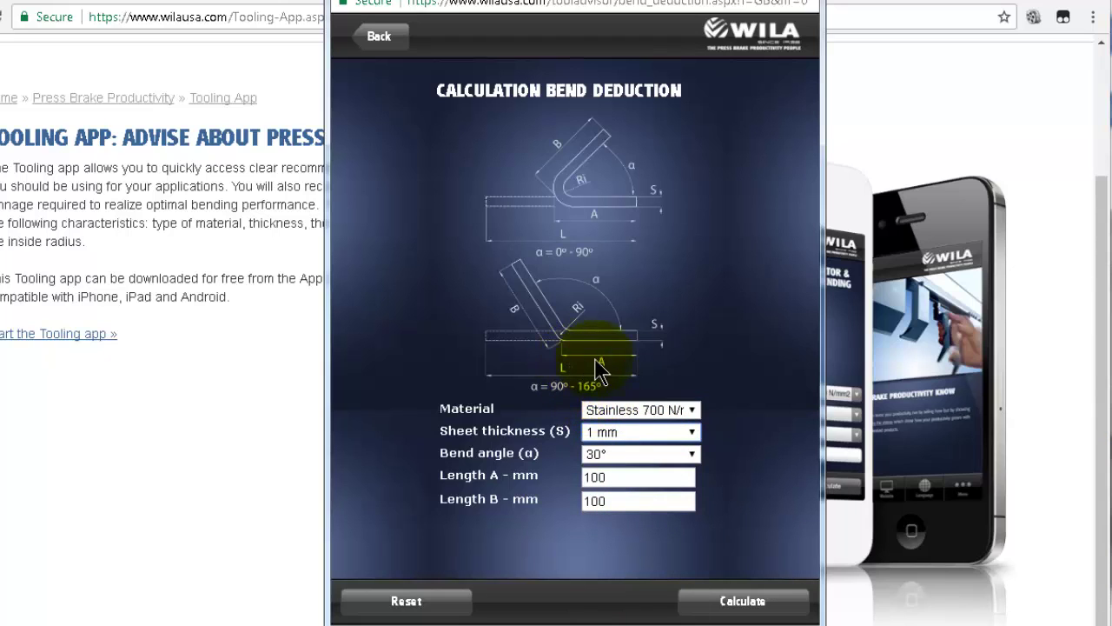
left_click(634, 453)
left_click(620, 521)
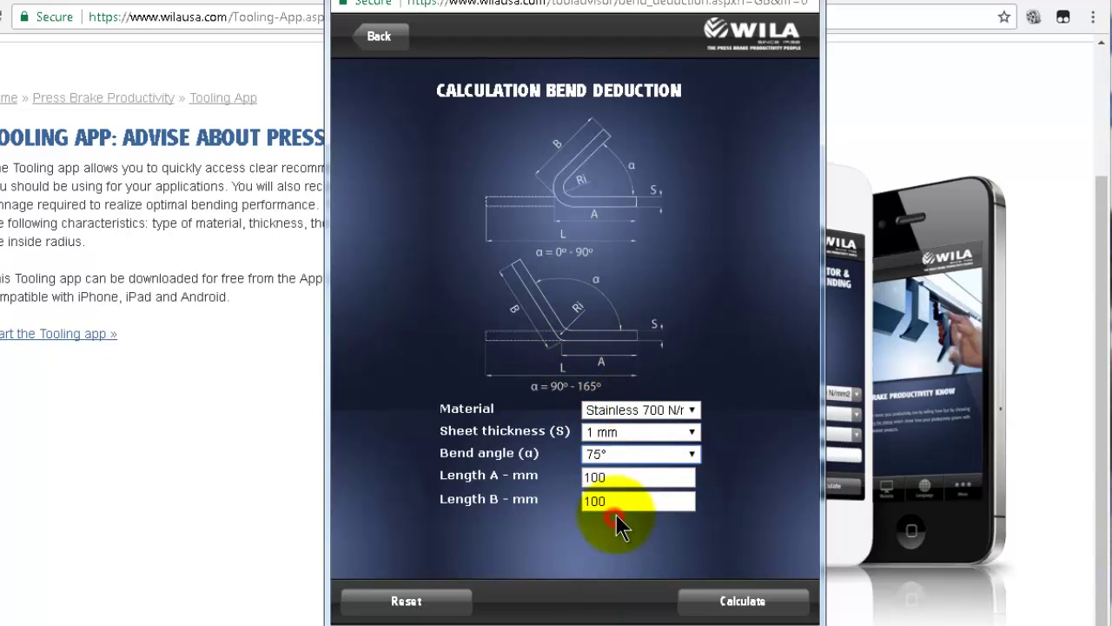
Set lengths A and B to 126 mm each, calculate the bend deduction and look up the resulting K-Factor.
double_click(630, 478)
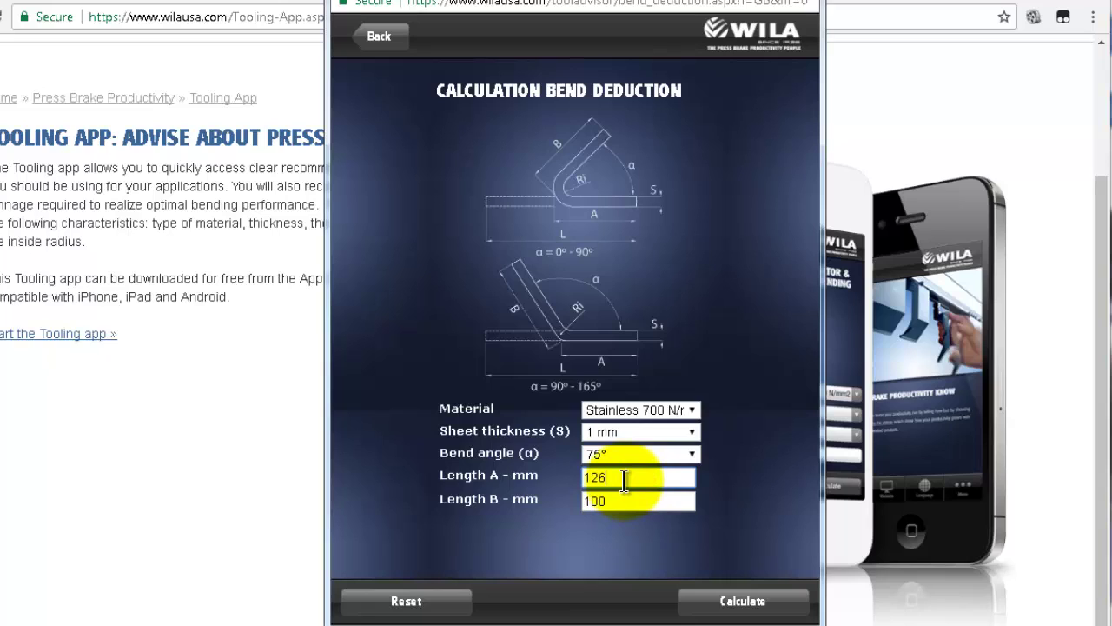
double_click(599, 500)
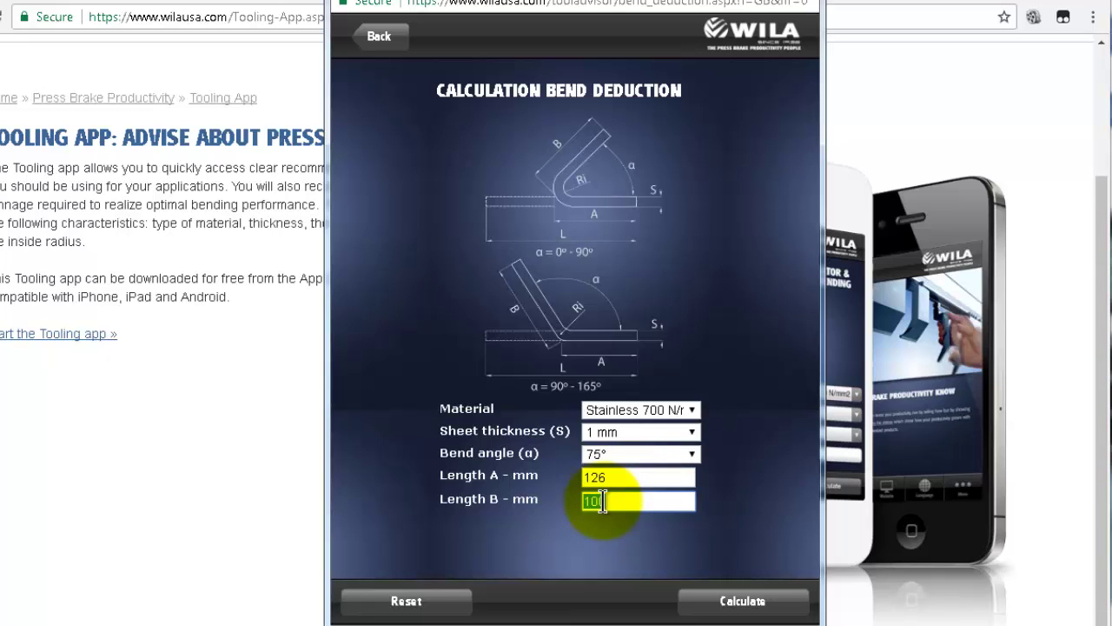
type("126")
left_click(735, 601)
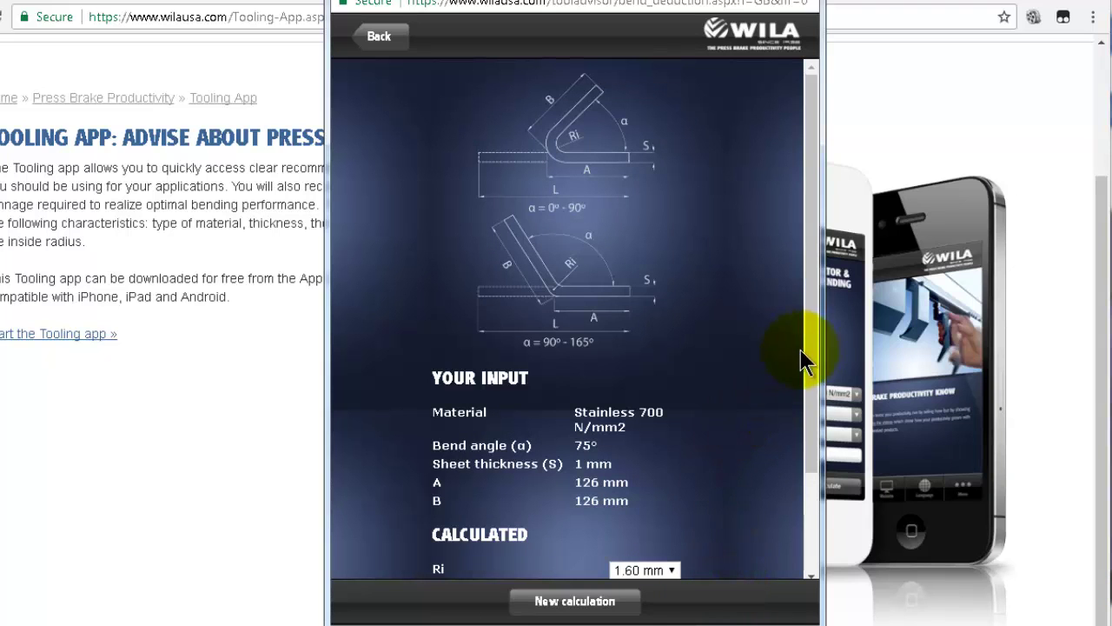
left_click_drag(811, 346, 810, 465)
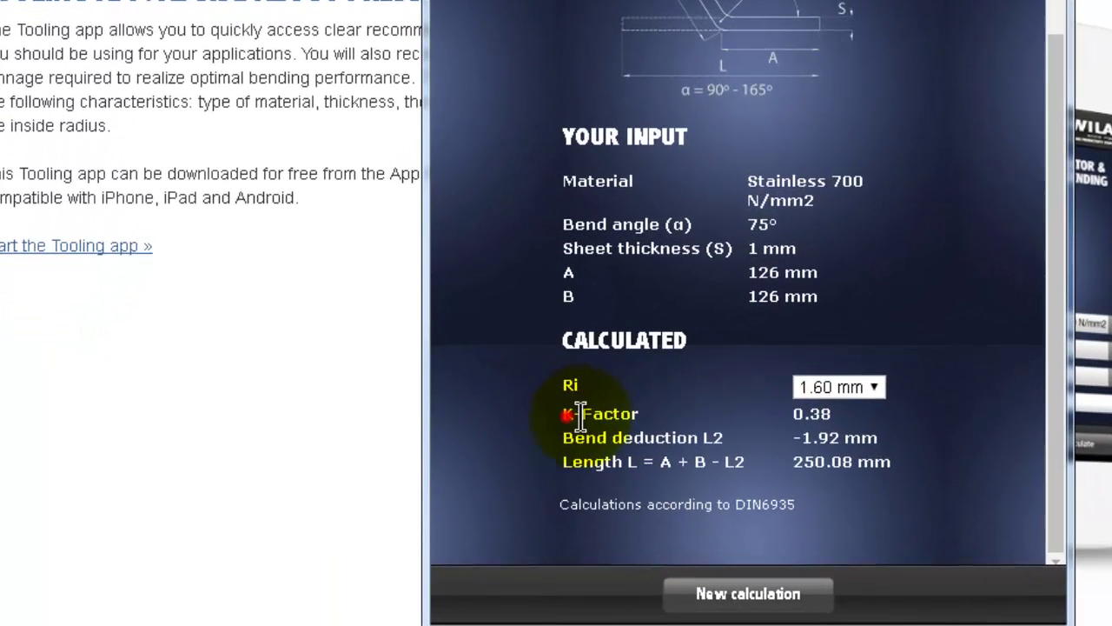
left_click(522, 434)
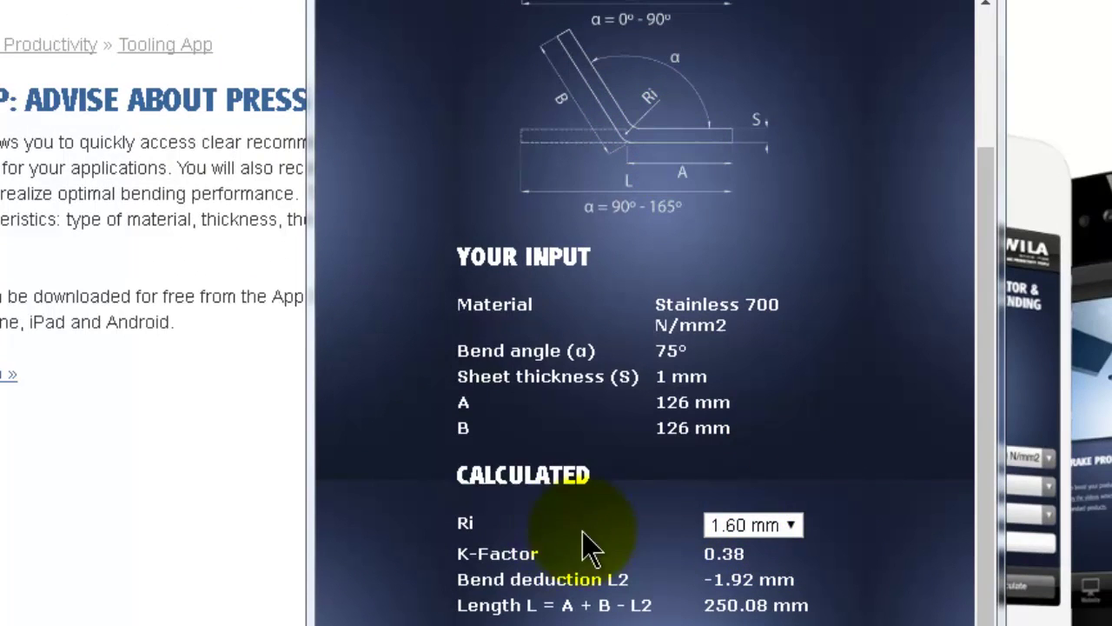
Compare the calculated K-Factor and bend deduction for inner radii Ri of 2.00 mm and 2.40 mm.
left_click(749, 528)
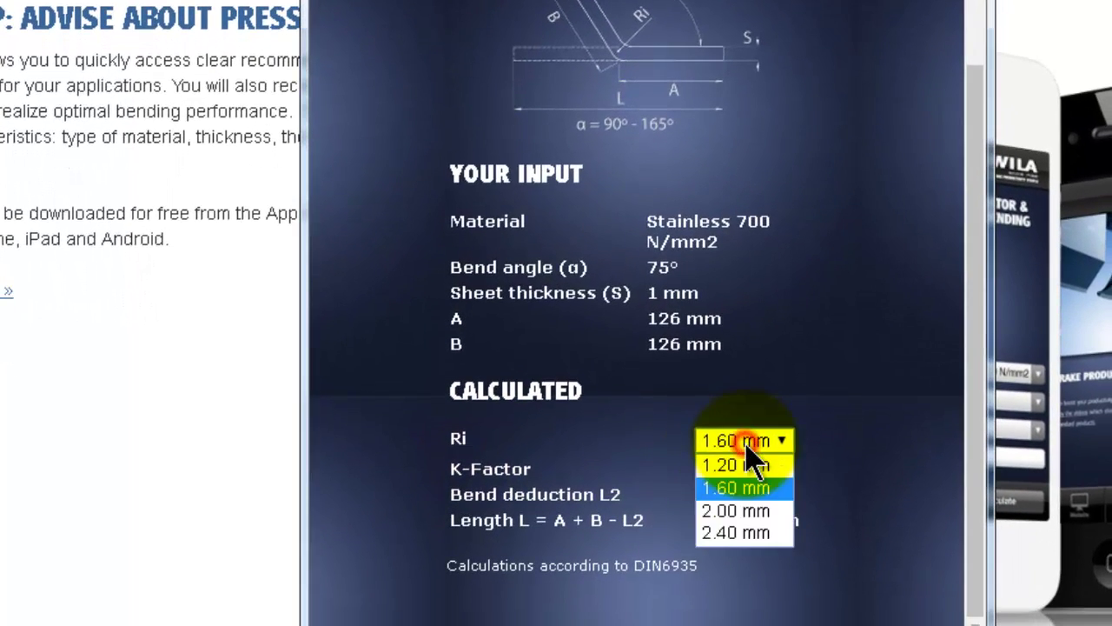
left_click(746, 511)
scroll(756, 522, "up", 2)
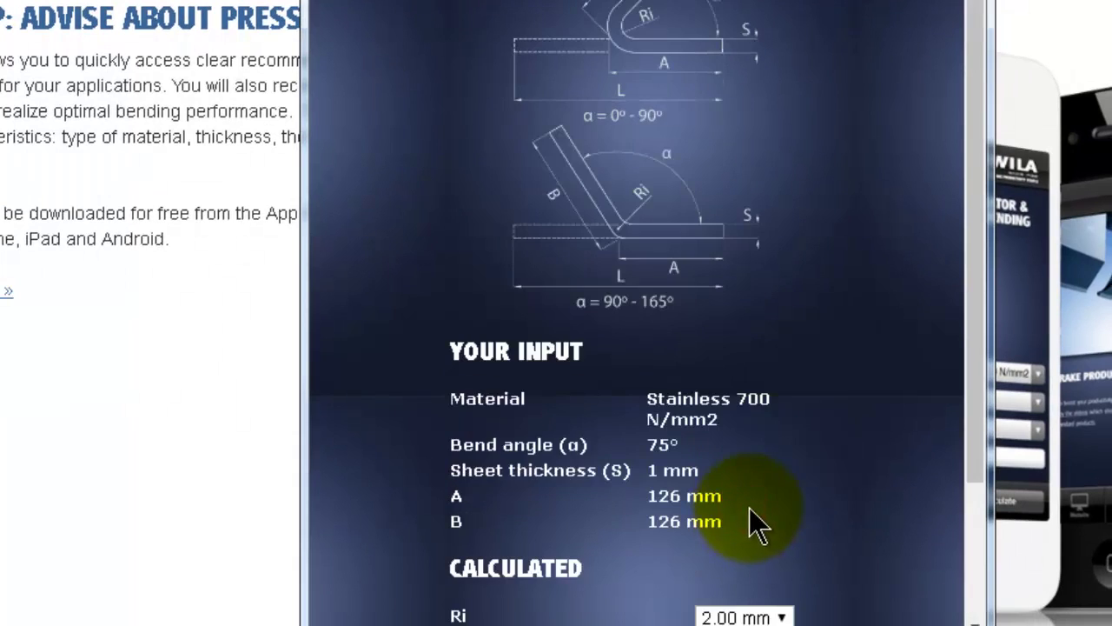
scroll(873, 414, "down", 2)
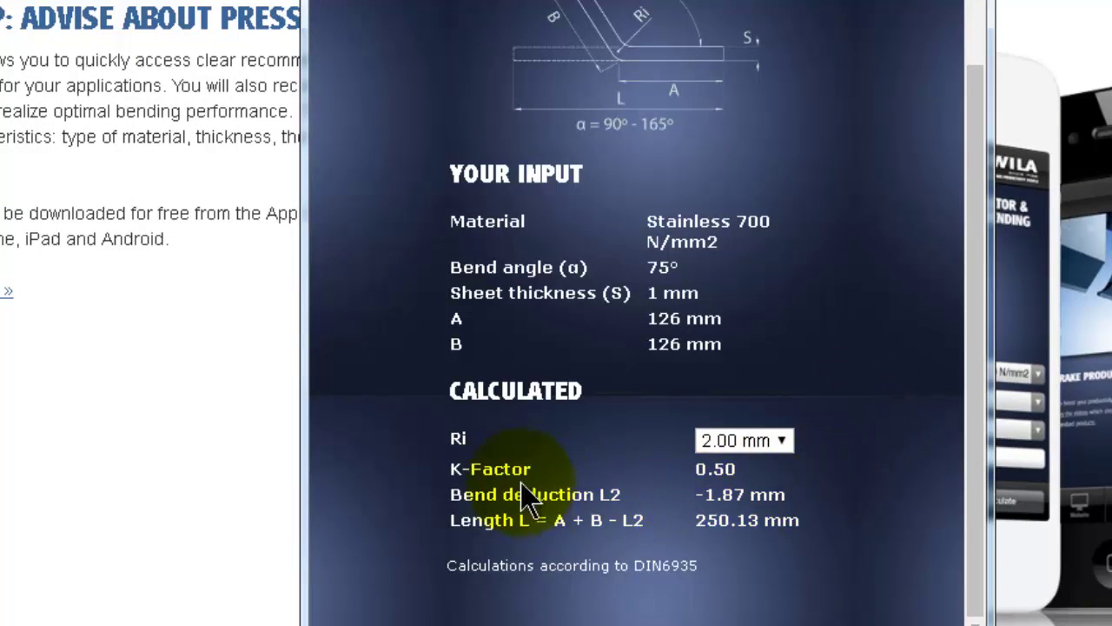
left_click(747, 445)
left_click(733, 531)
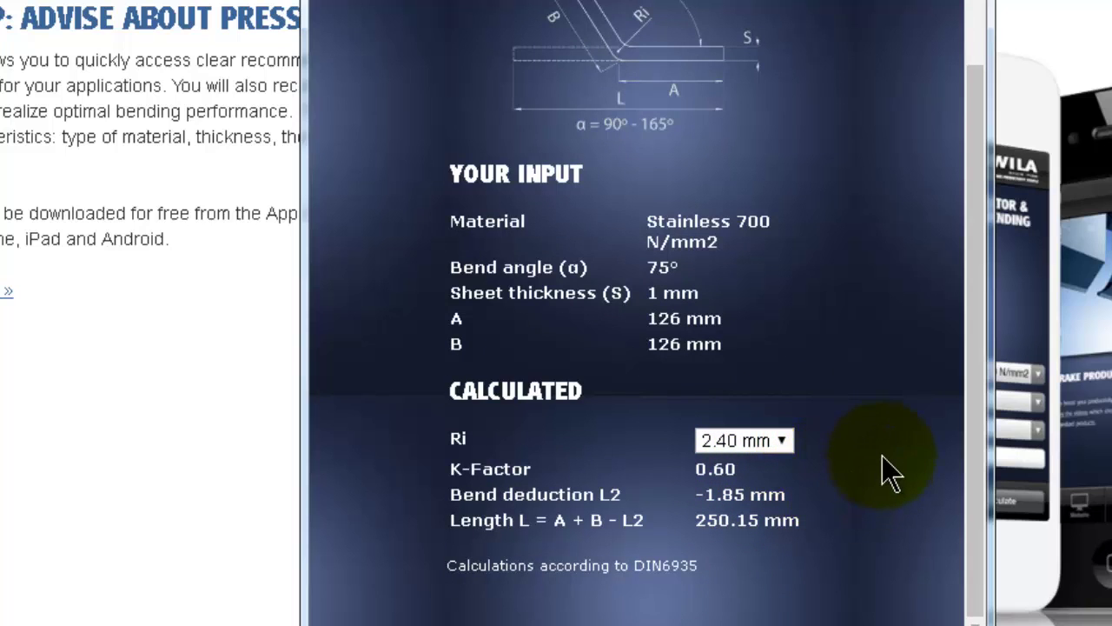
scroll(882, 473, "up", 3)
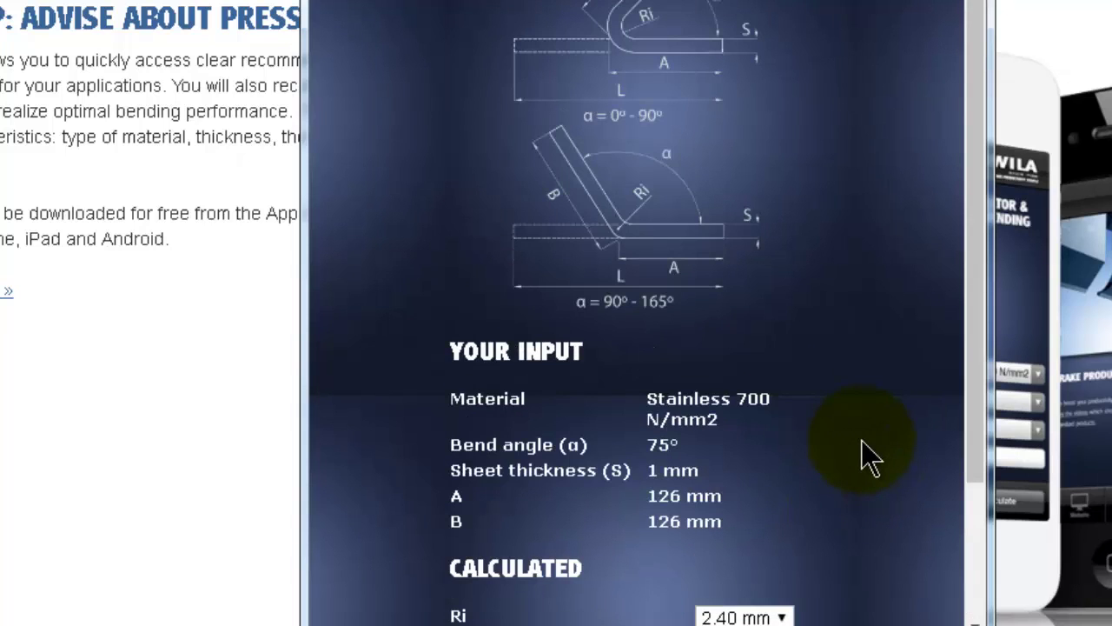
scroll(861, 441, "down", 2)
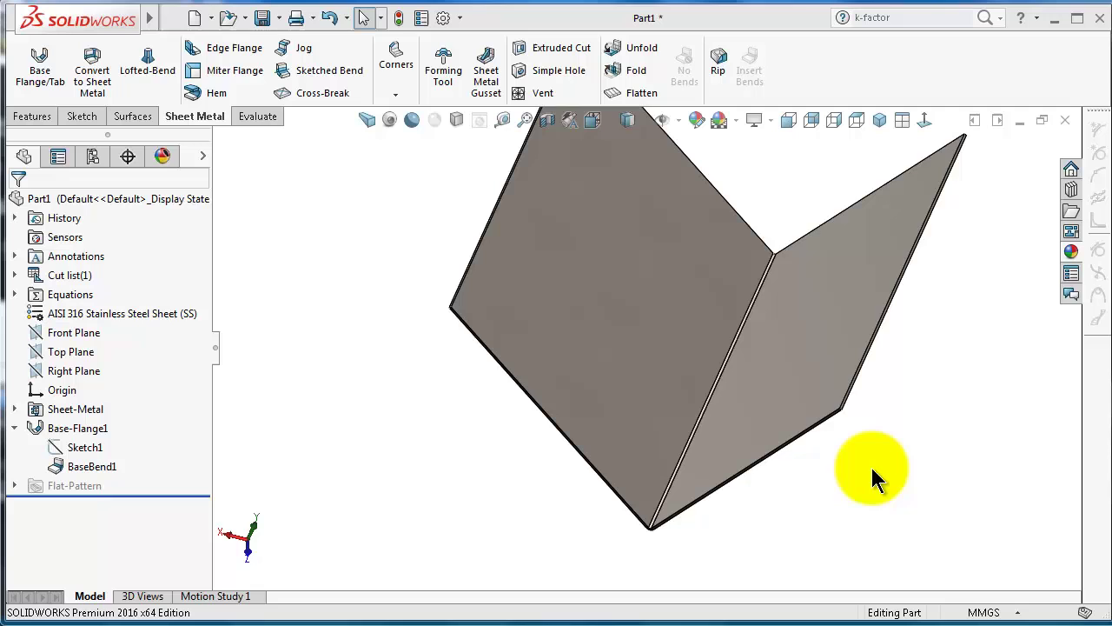
Switch to SolidWorks and set the K-Factor in the Sheet-Metal feature's bend allowance to 0.38.
middle_click_drag(872, 467, 842, 373)
middle_click_drag(687, 337, 772, 362)
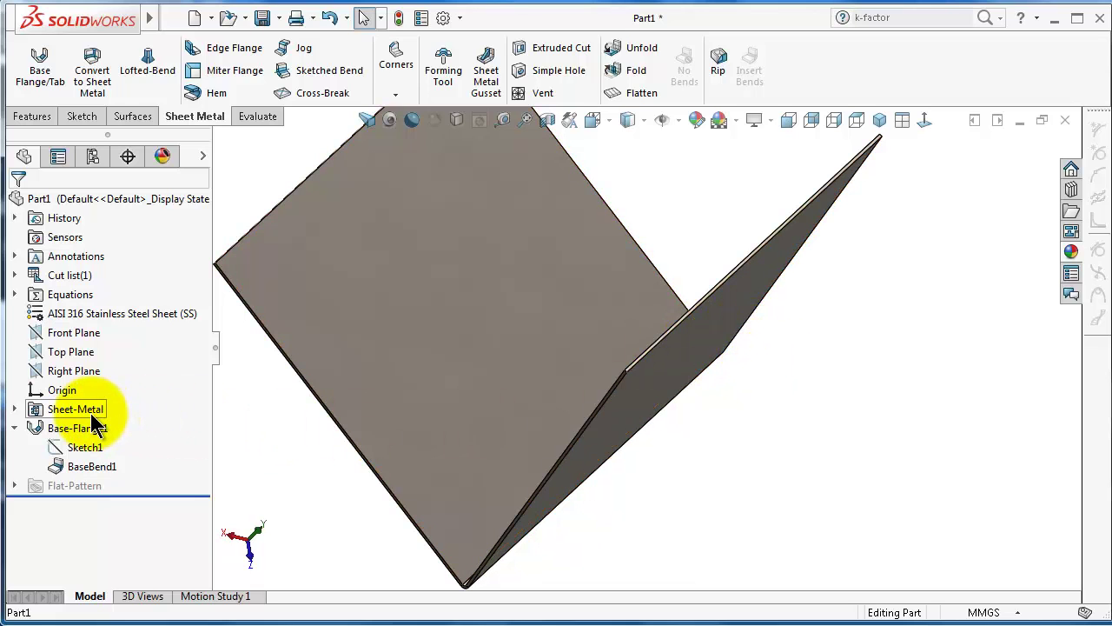
double_click(87, 410)
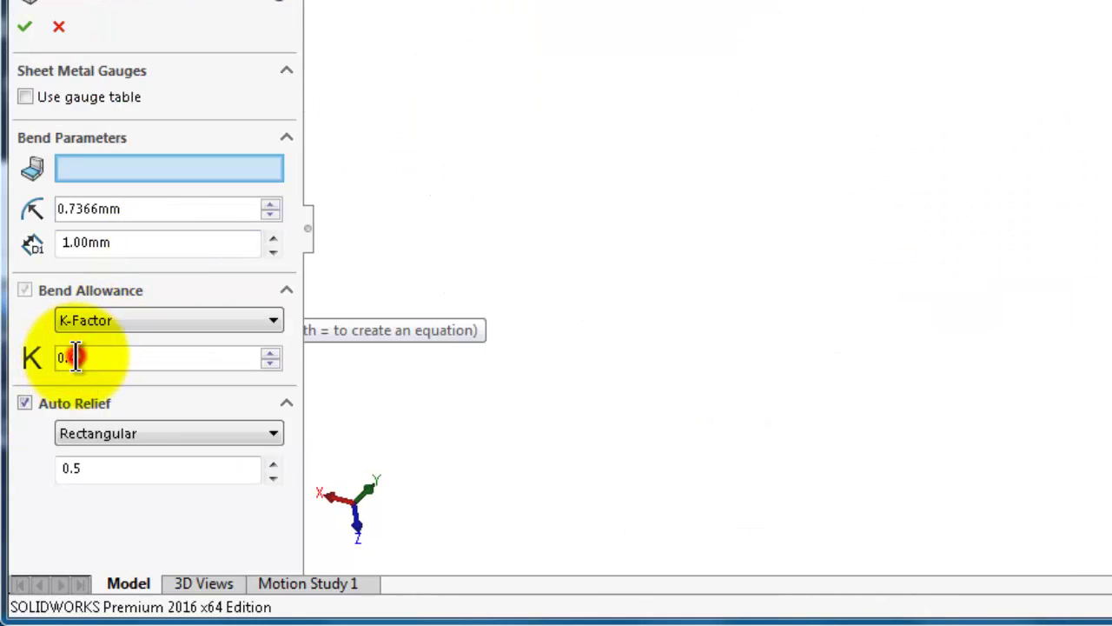
double_click(76, 356)
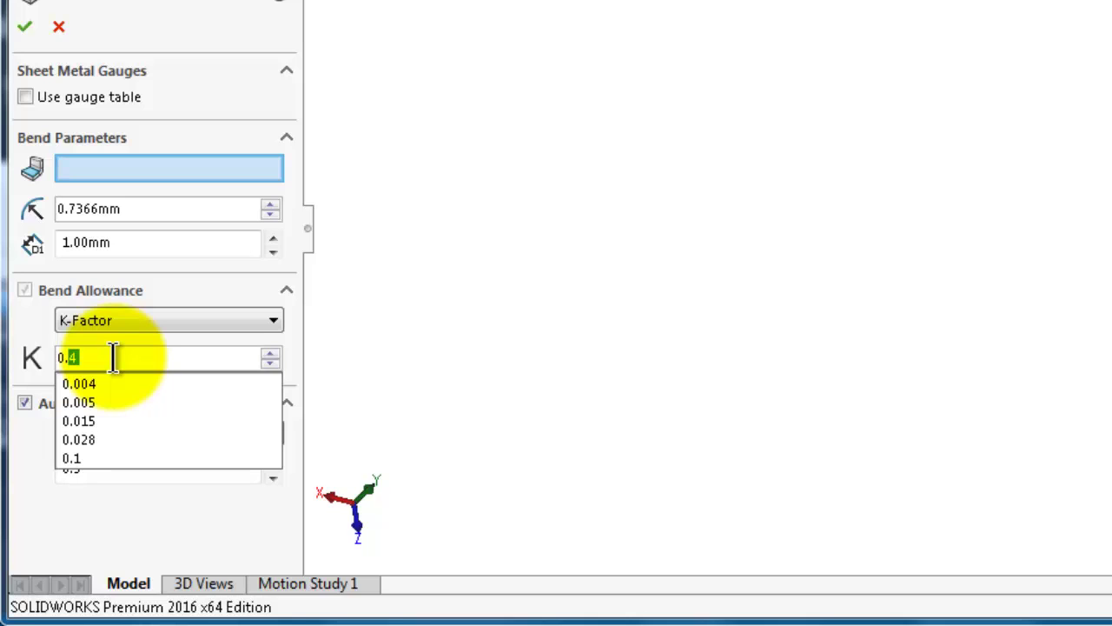
type("38")
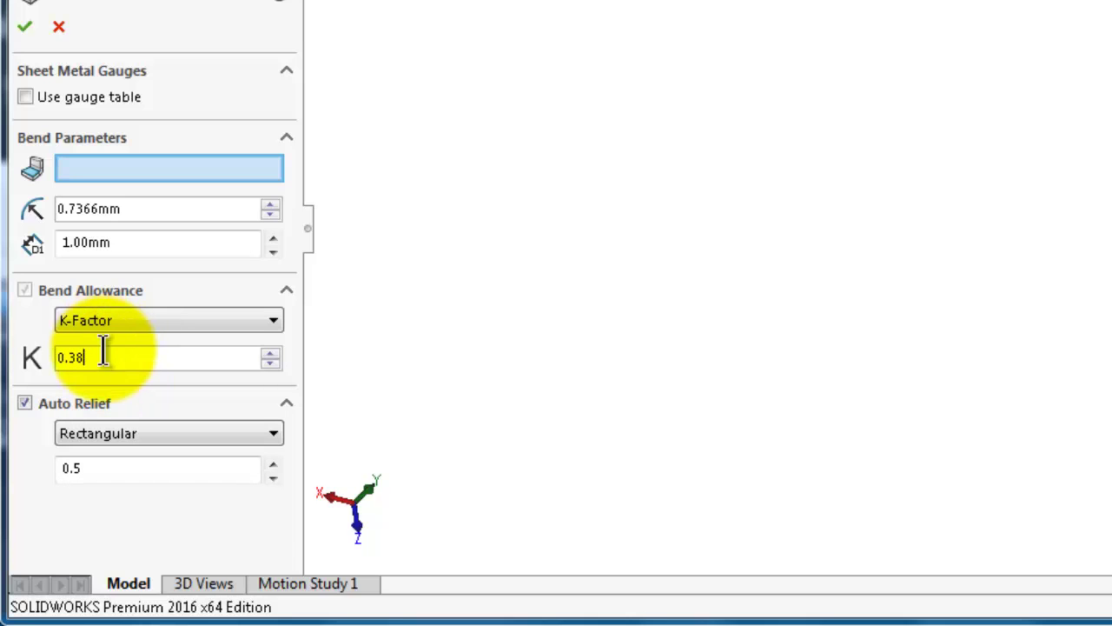
left_click_drag(94, 357, 34, 358)
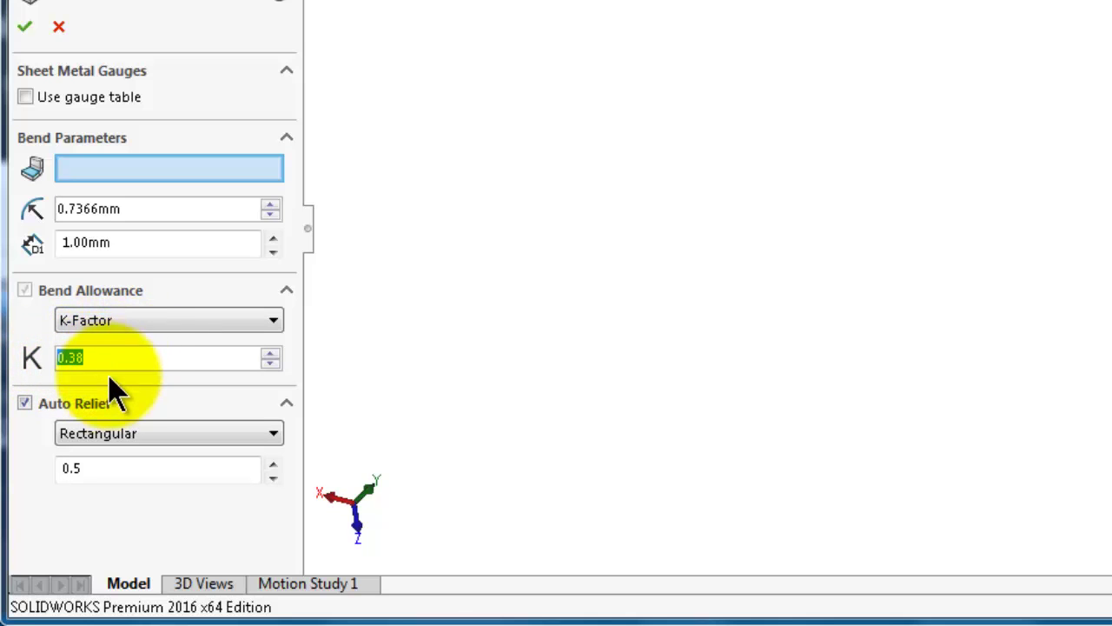
left_click(25, 26)
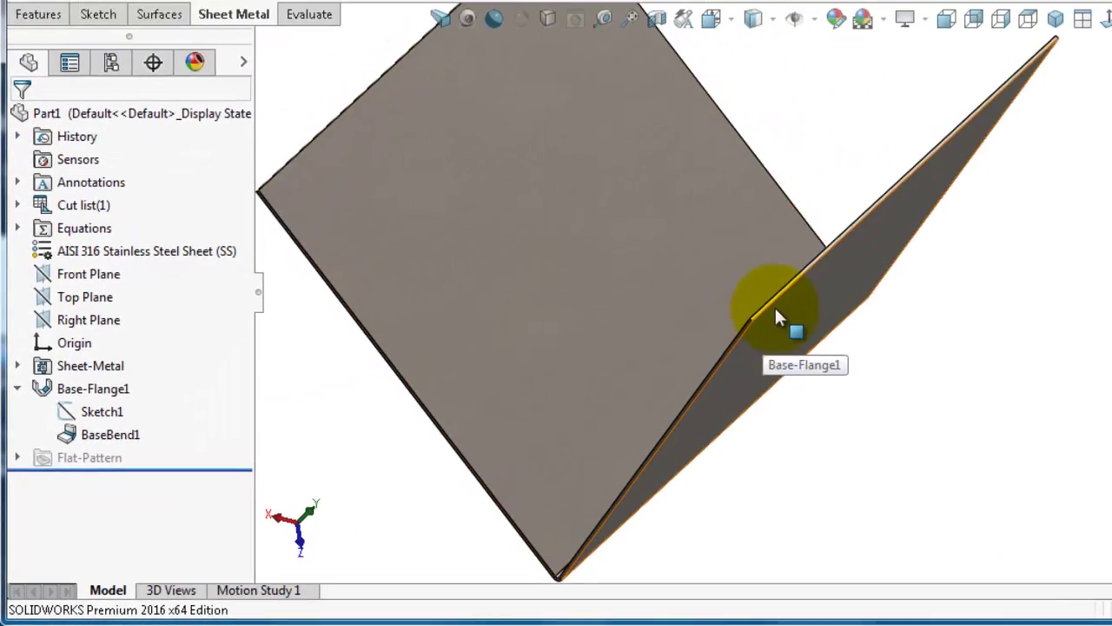